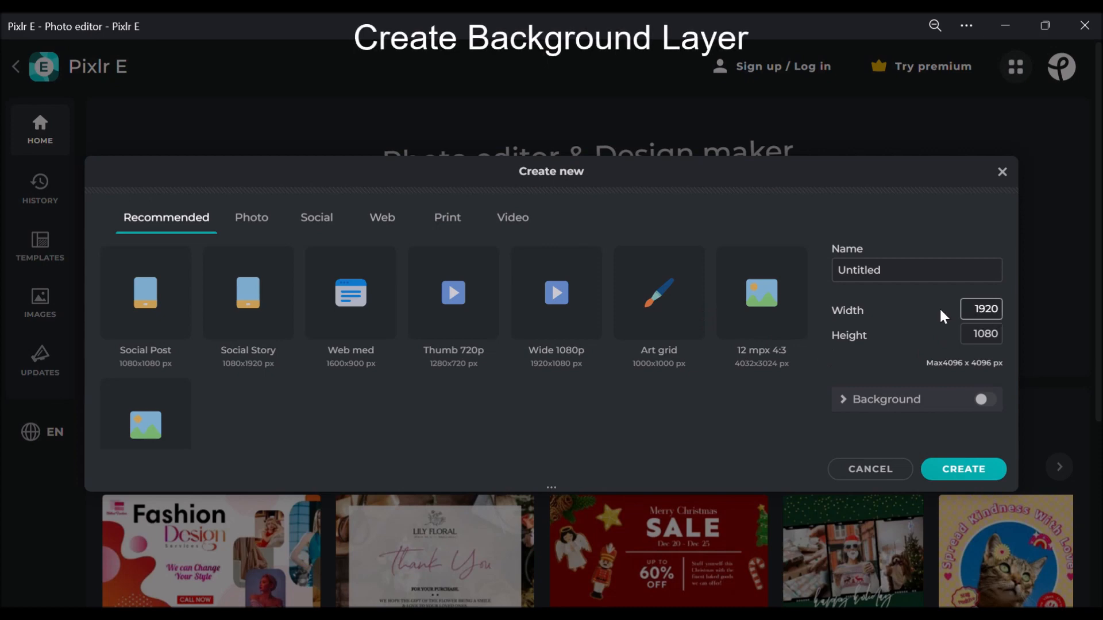
Step: Create a new 1500 x 1500 px document from the Art grid preset with a white background
click(681, 308)
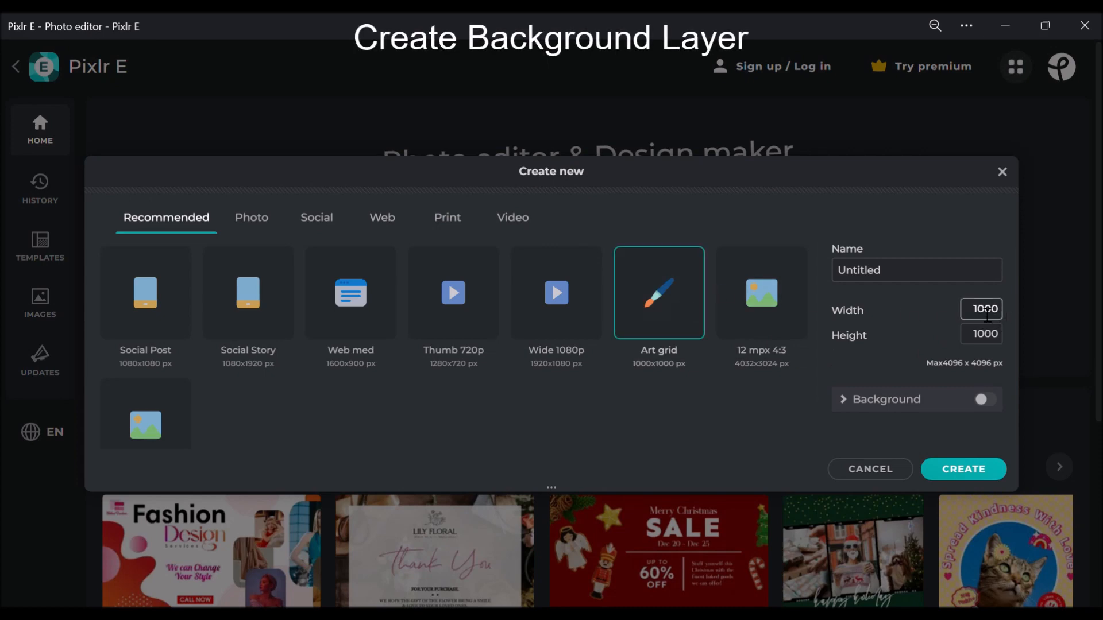
text(5)
drag(978, 335, 987, 339)
click(985, 400)
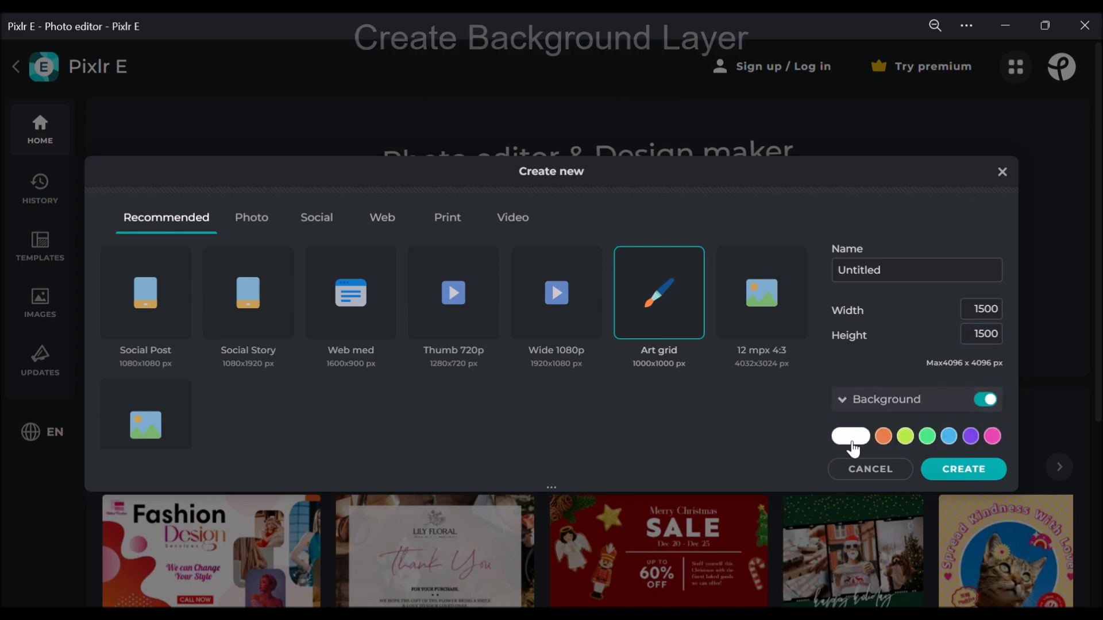
click(953, 471)
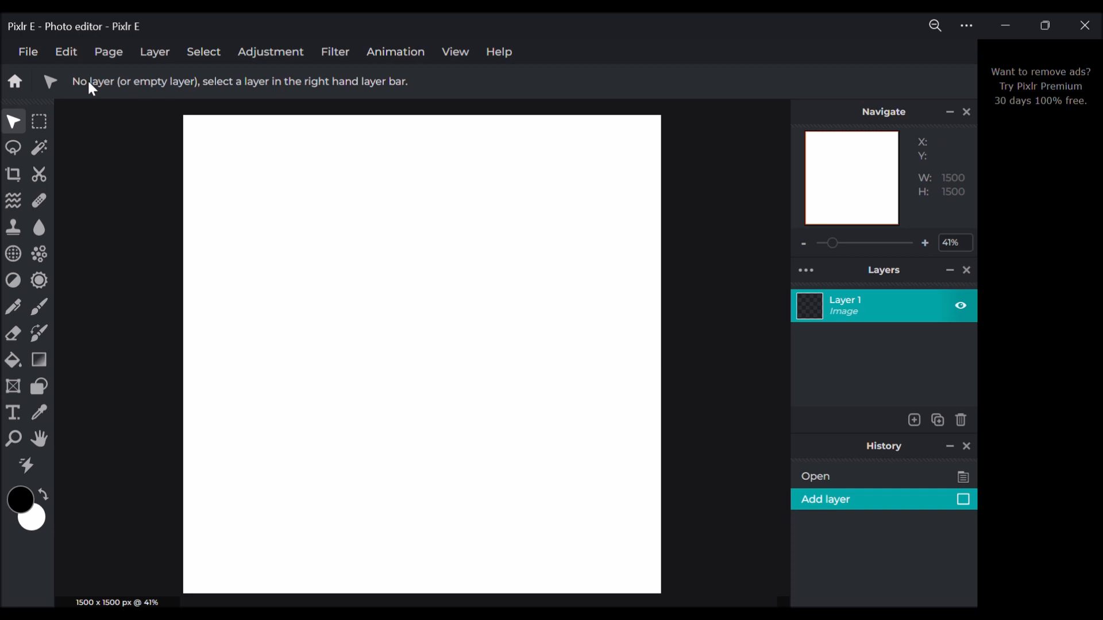
Step: Add coffee-mug.png as an image layer, scale it to about 766 x 900 px and centre it in the canvas's upper part
click(166, 61)
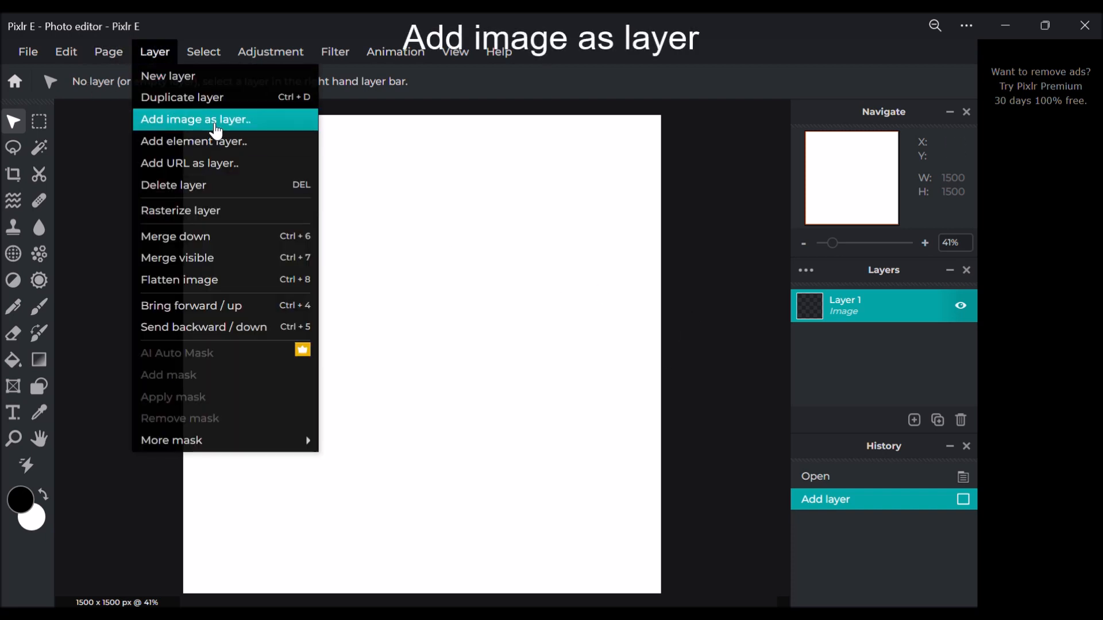
click(215, 132)
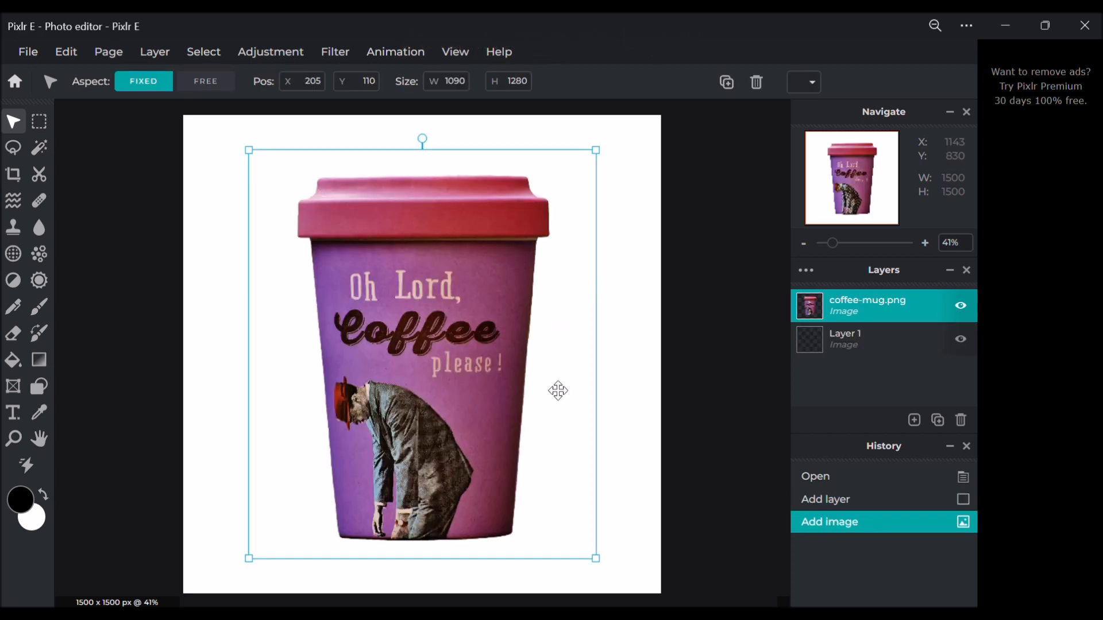
drag(270, 173, 352, 270)
drag(479, 374, 430, 270)
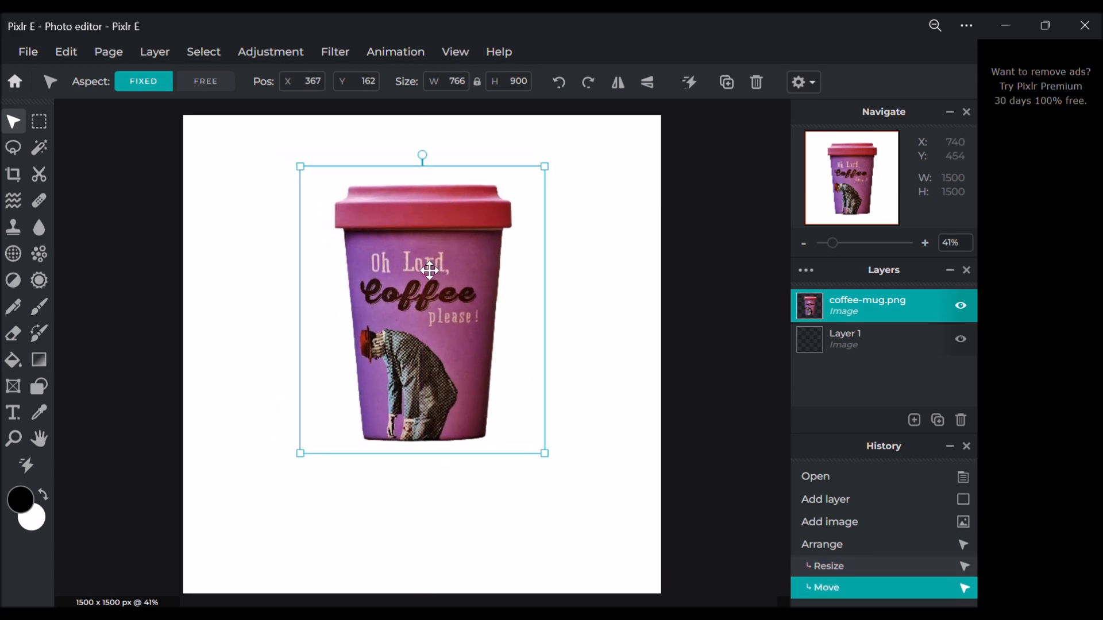
click(700, 342)
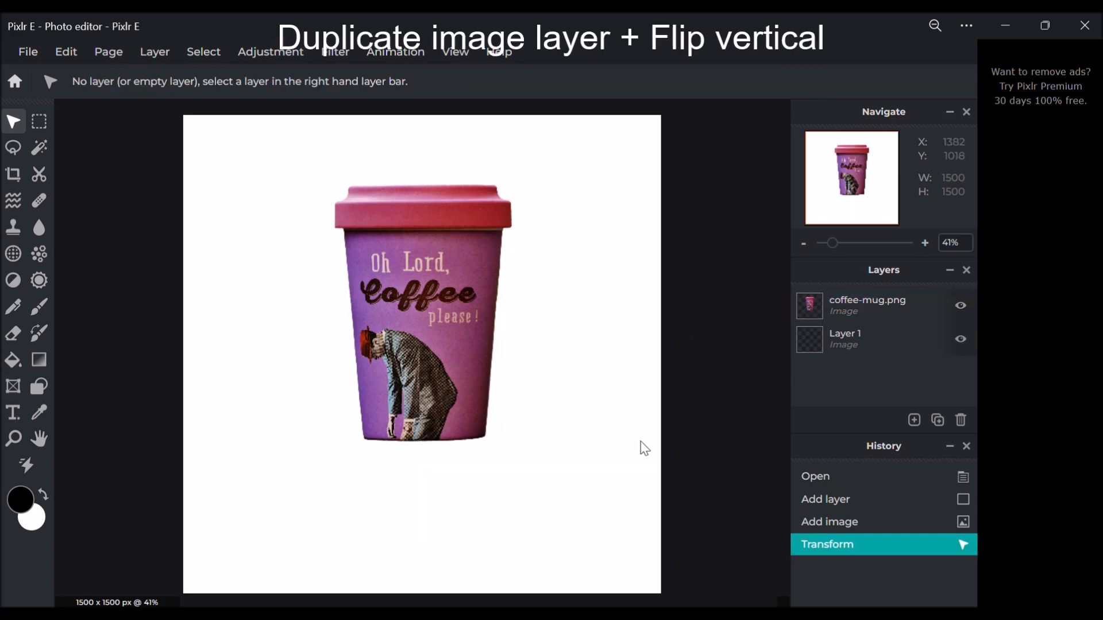
Step: Duplicate the coffee-mug.png layer and shift the copy right to about X 519
click(866, 302)
click(914, 420)
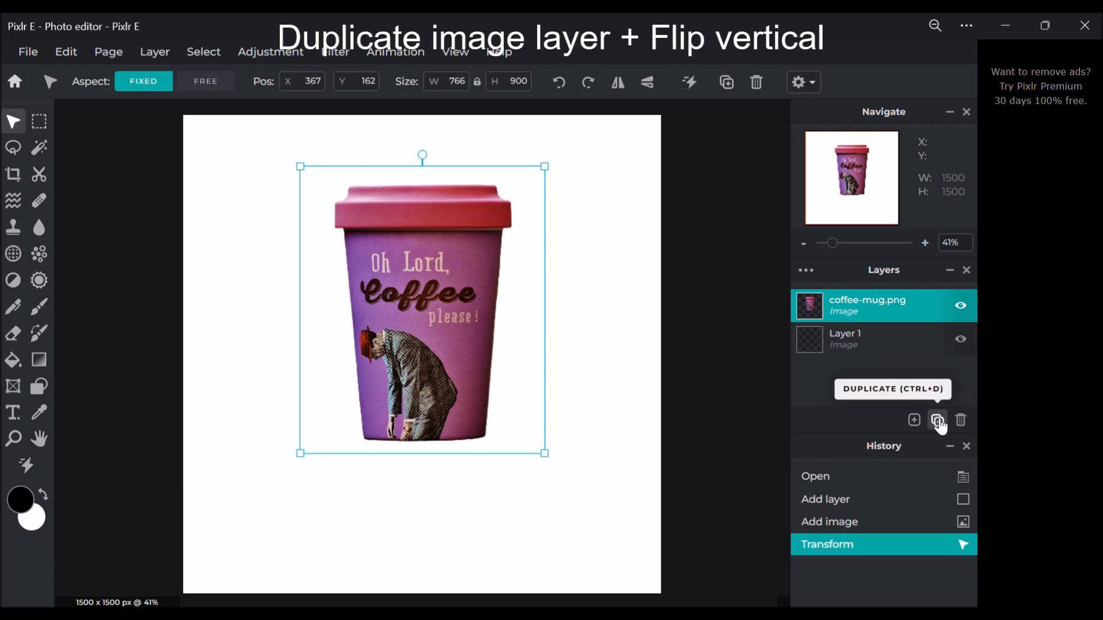
click(937, 421)
drag(495, 291, 550, 290)
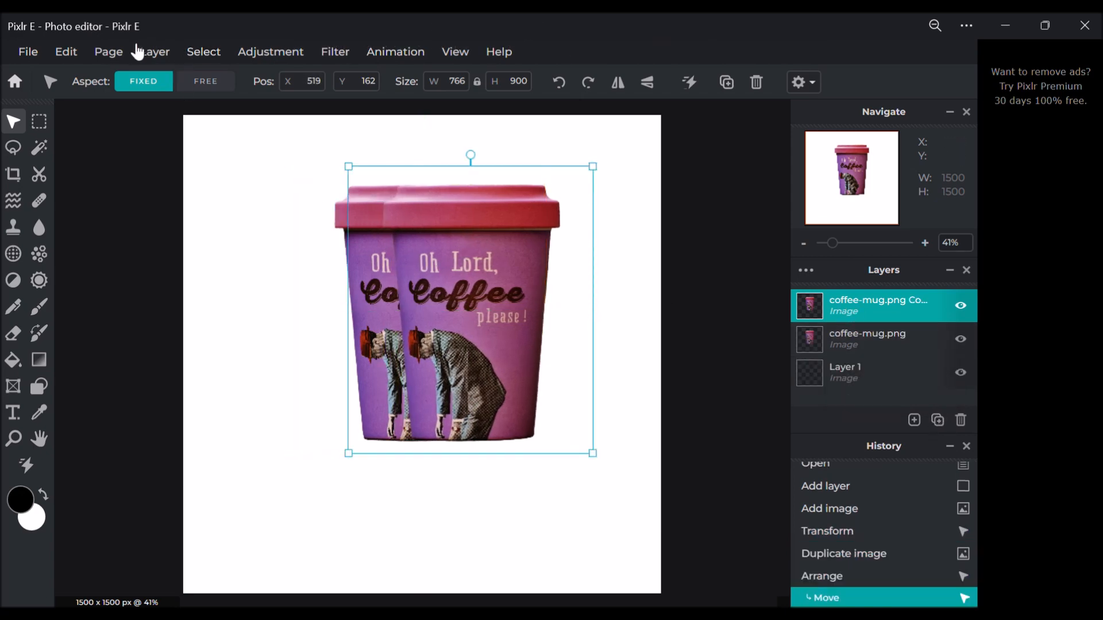
Step: Flip the mug copy vertically and place it directly beneath the original as a mirror image, base to base
click(66, 53)
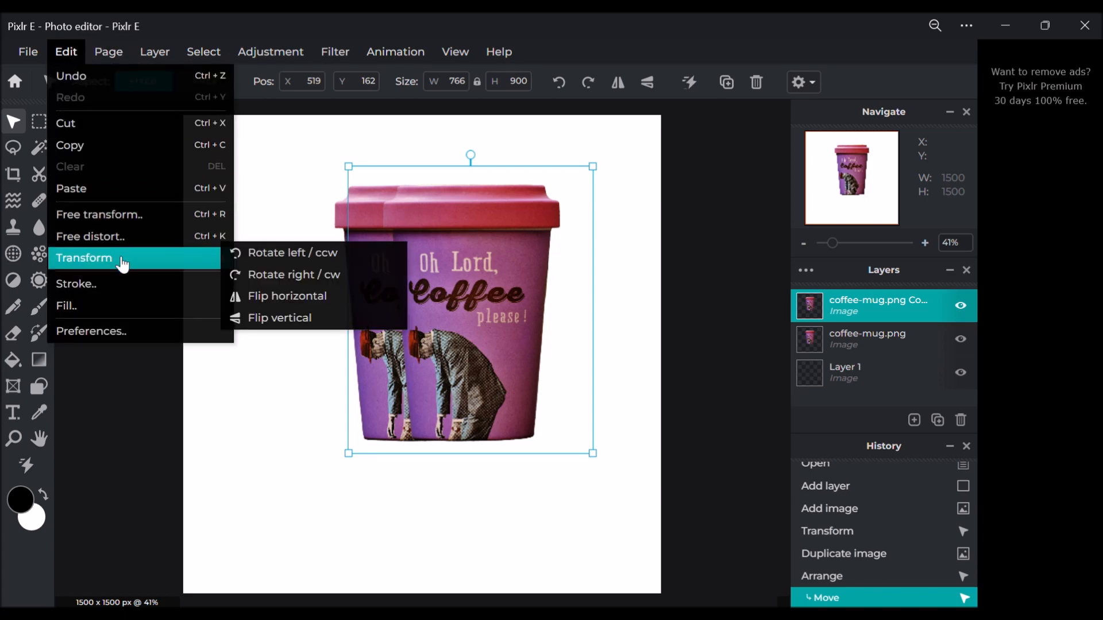
mouse_move(213, 258)
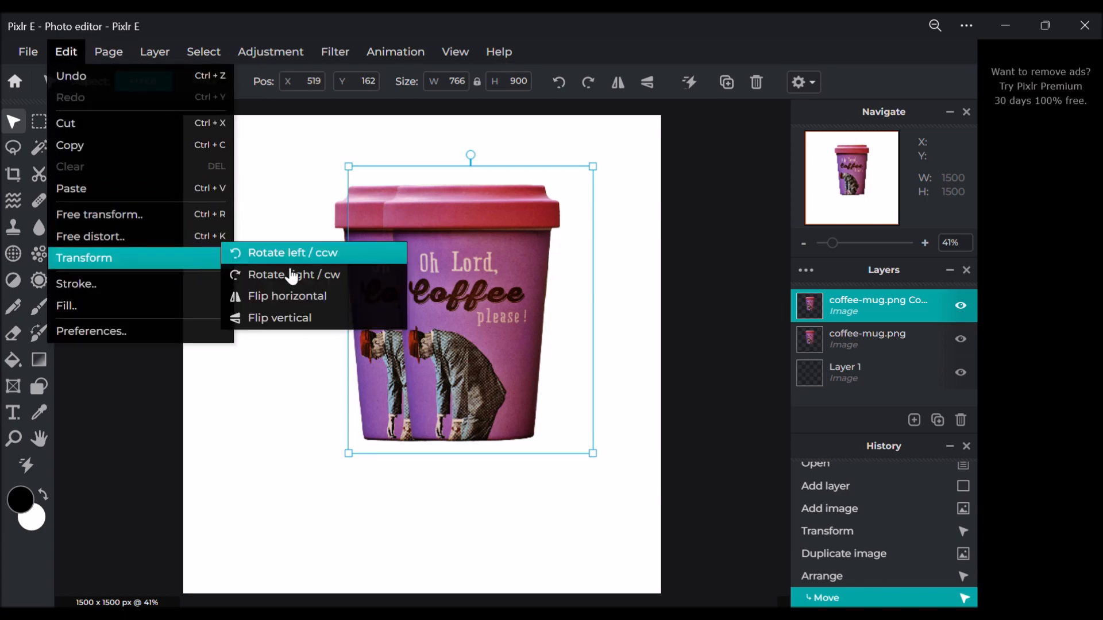
click(300, 328)
drag(470, 273, 423, 532)
click(635, 492)
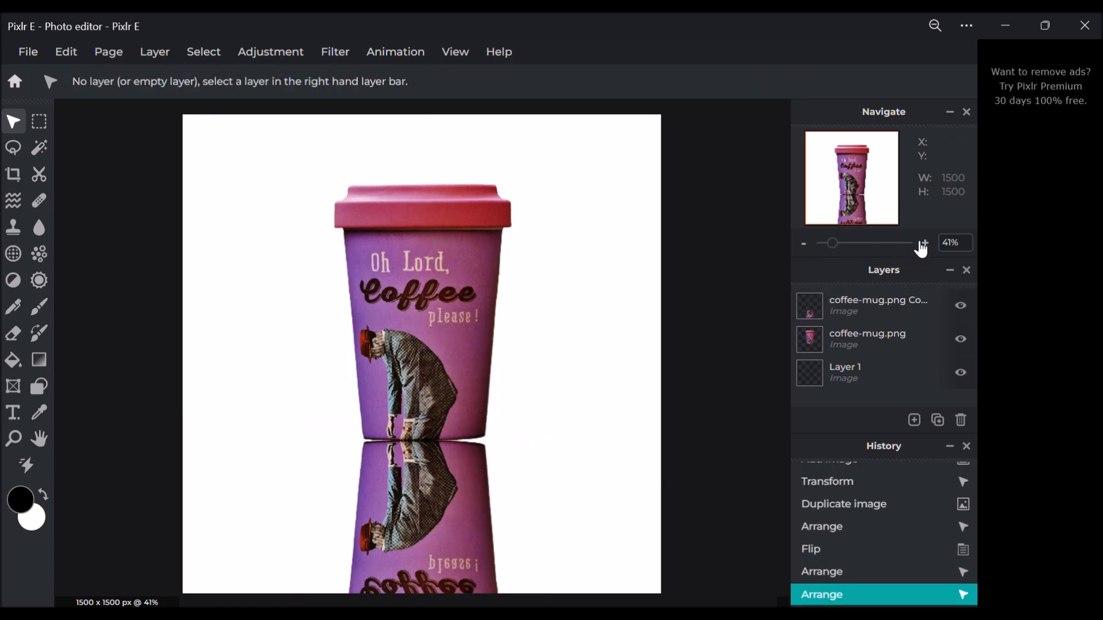
Step: Select the upper-left corner area of the flipped mug copy with a rectangular marquee of about 120 x 175 px
mouse_move(852, 247)
mouse_down()
mouse_move(868, 245)
mouse_move(858, 244)
mouse_up()
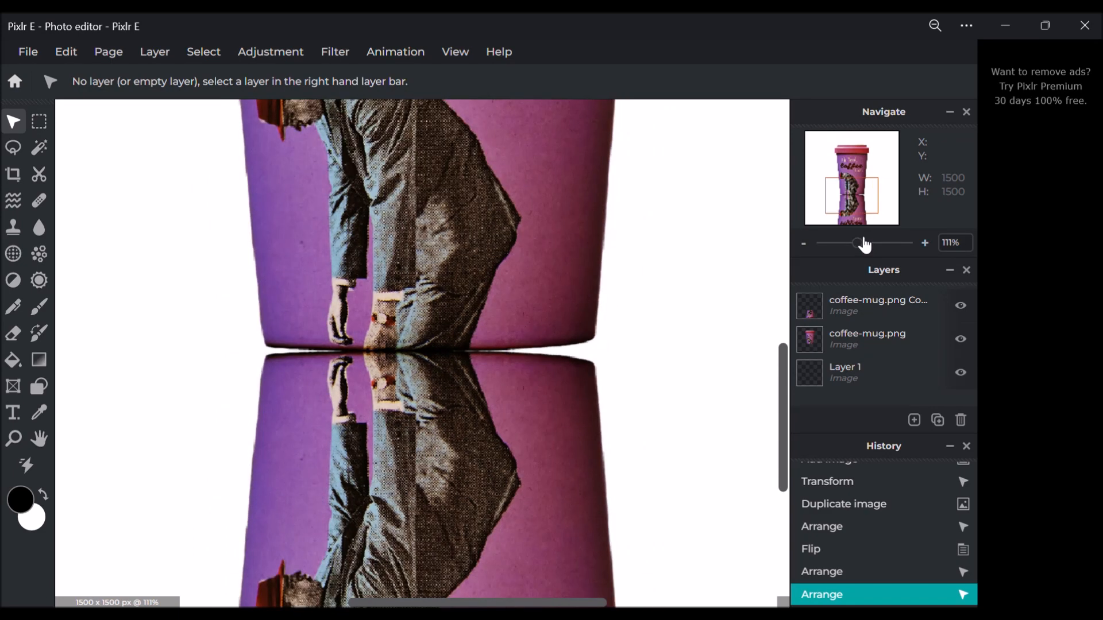
click(40, 121)
click(849, 310)
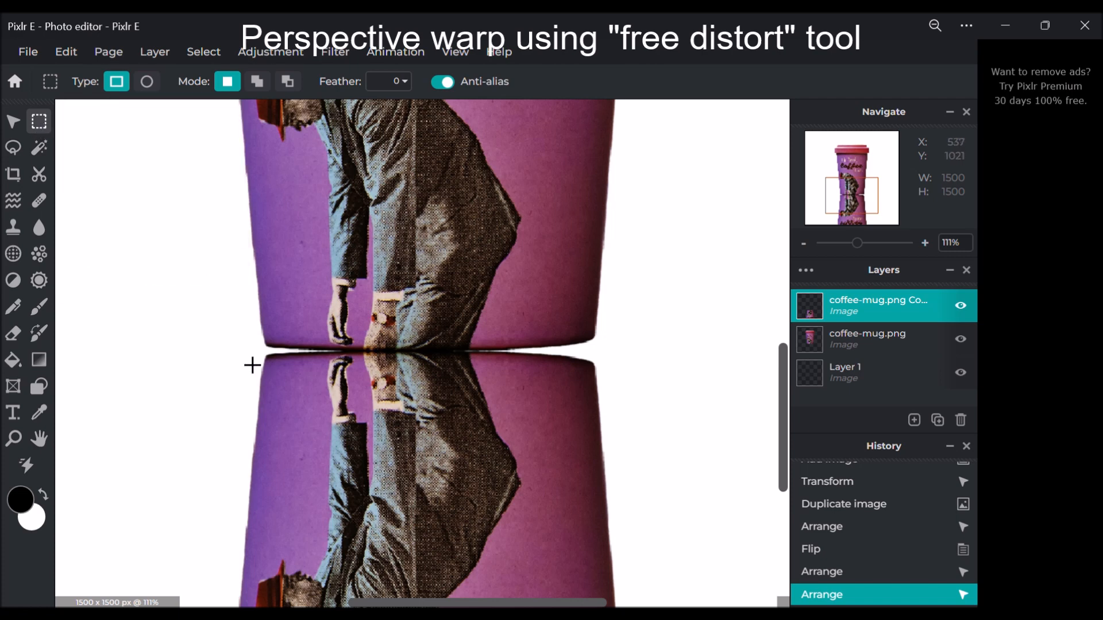
drag(243, 358, 343, 505)
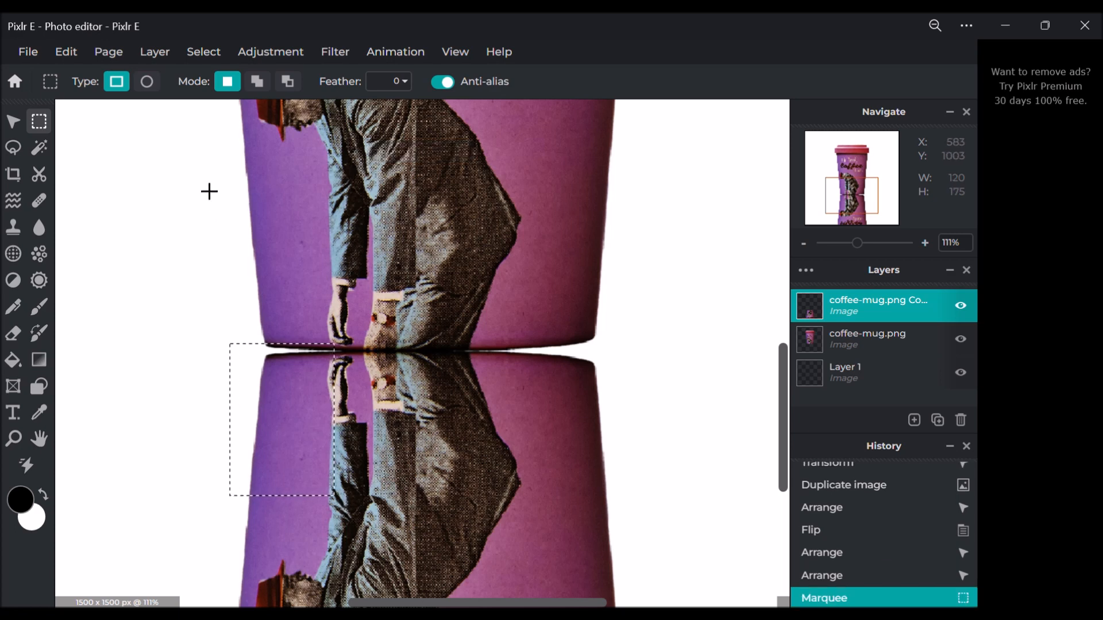
Step: Free distort the selected area, pulling its left top corner to about 524 x 998 to meet the original mug's base, and deselect
click(66, 52)
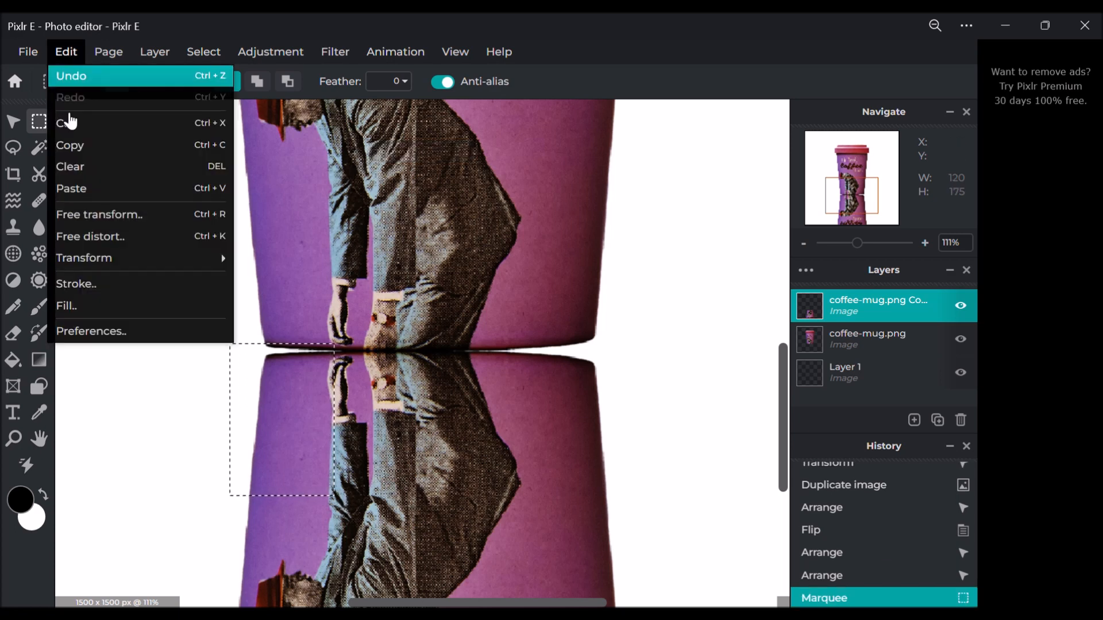
click(156, 240)
drag(229, 344, 229, 334)
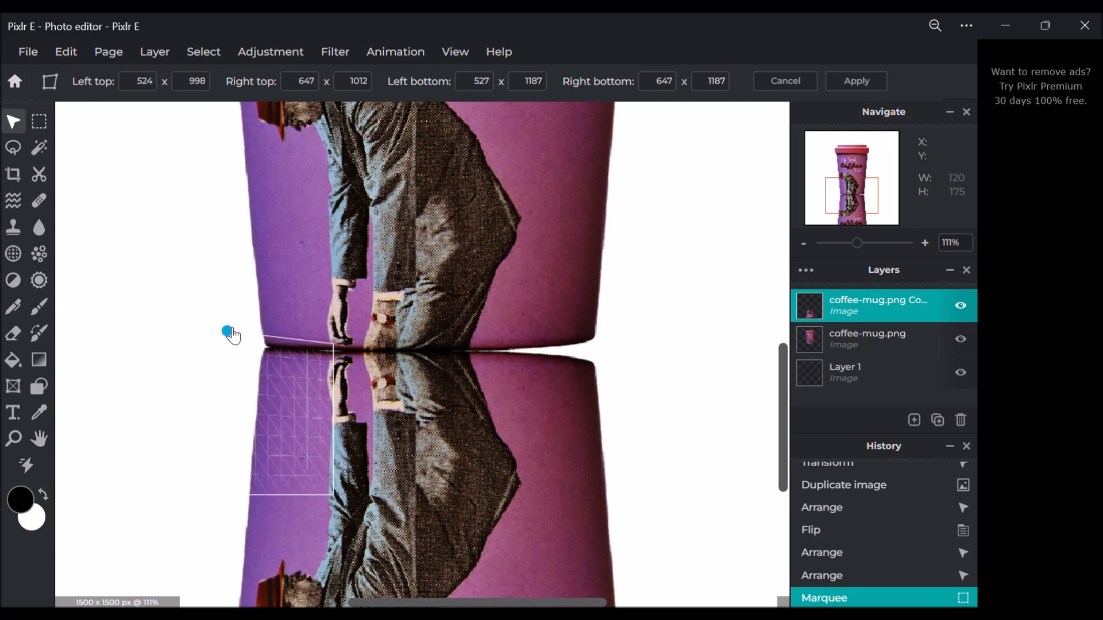
click(633, 372)
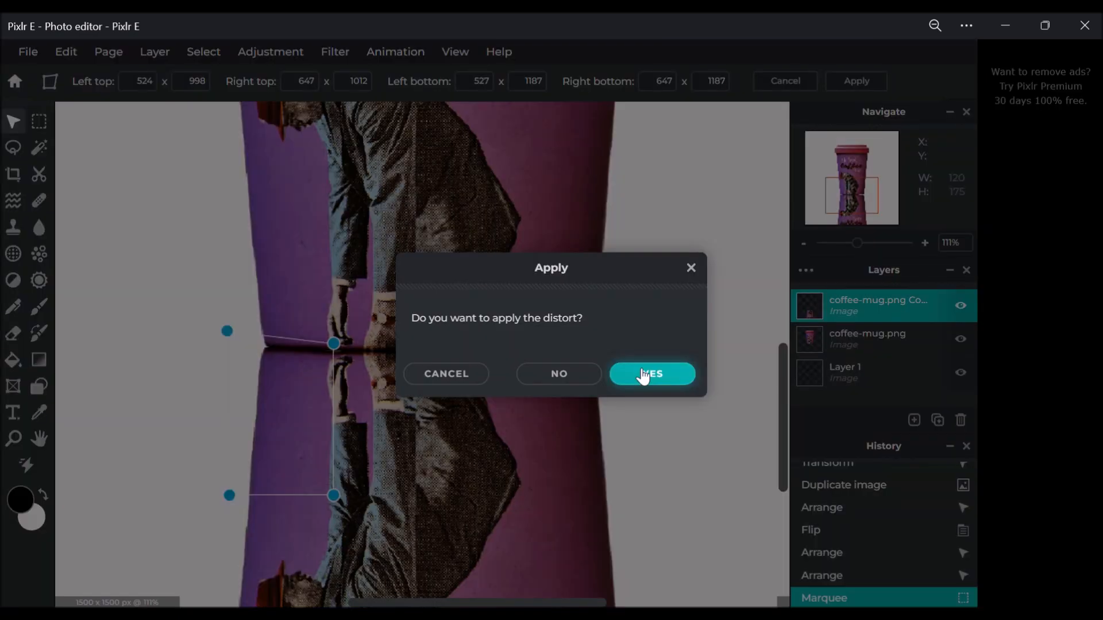
click(674, 388)
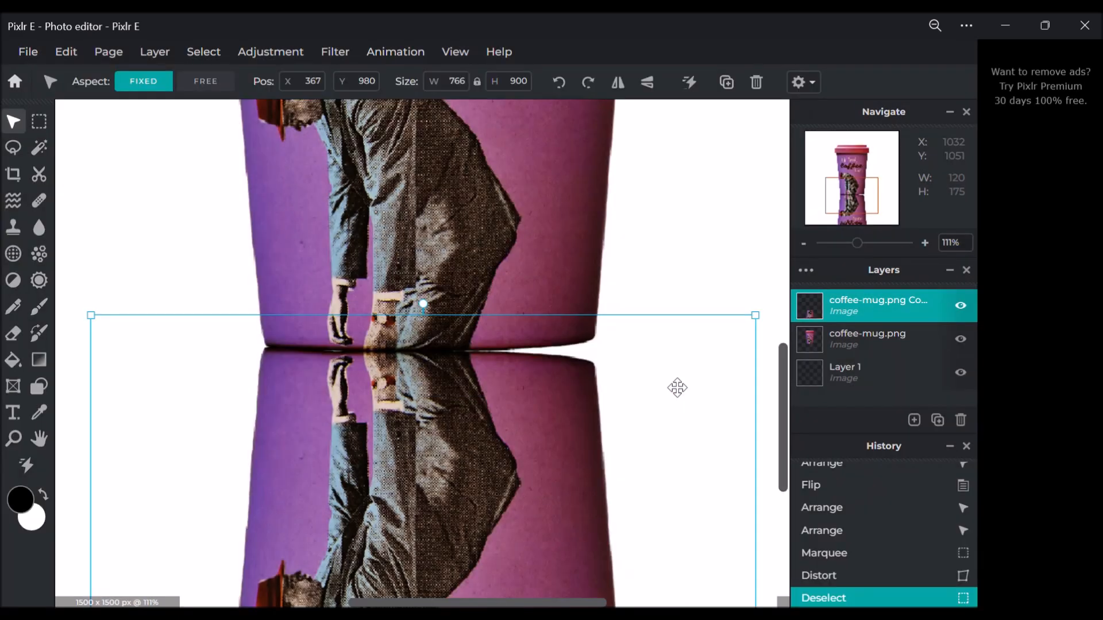
key(ctrl+d)
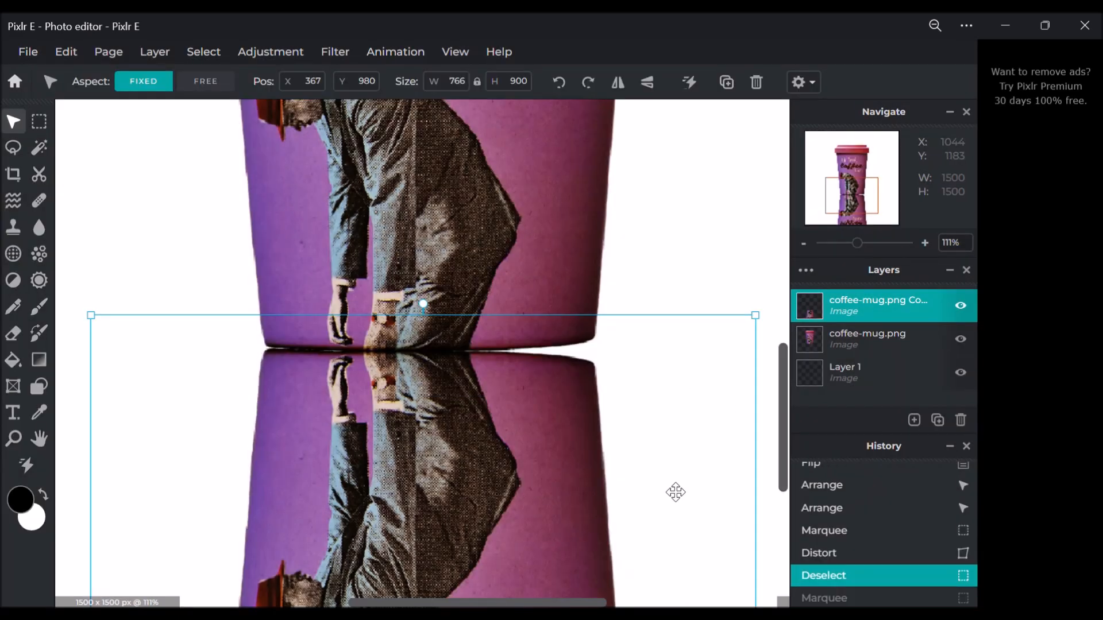
Step: Marquee the flipped copy's upper-right corner, about 143 x 166 px, and free distort its right top point to about 962 x 984
click(41, 122)
drag(485, 347, 621, 503)
click(66, 51)
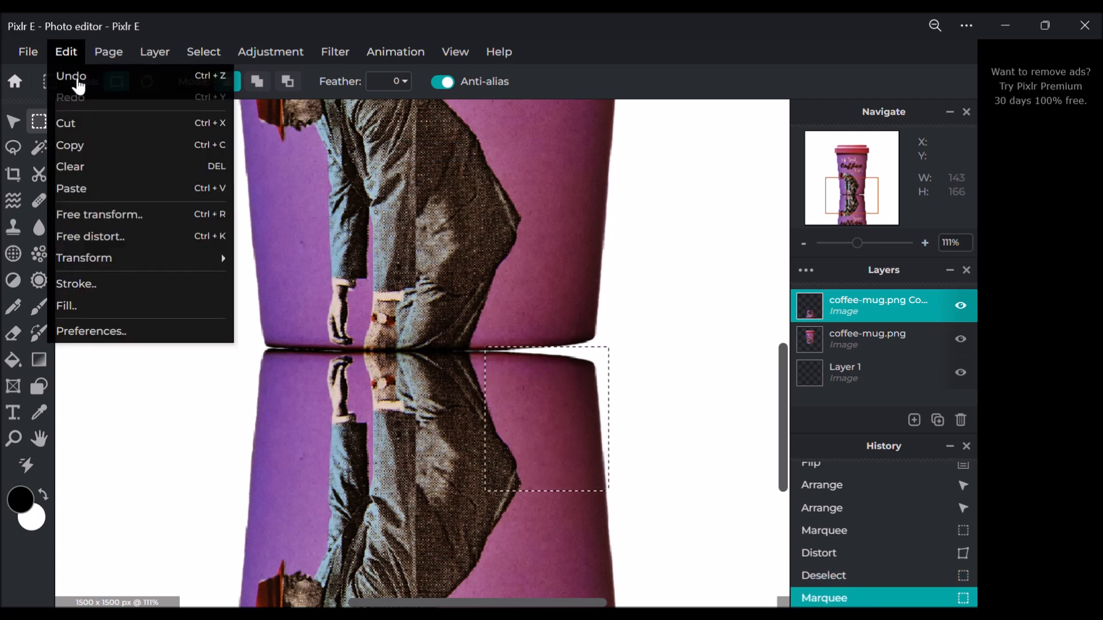
click(138, 236)
drag(614, 350, 614, 325)
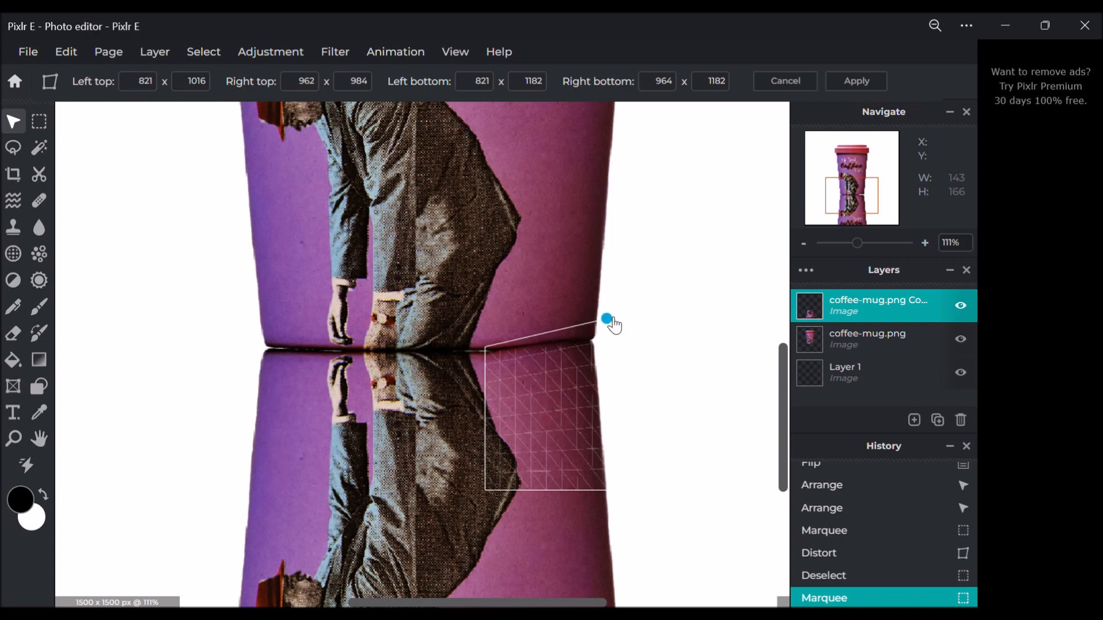
click(678, 443)
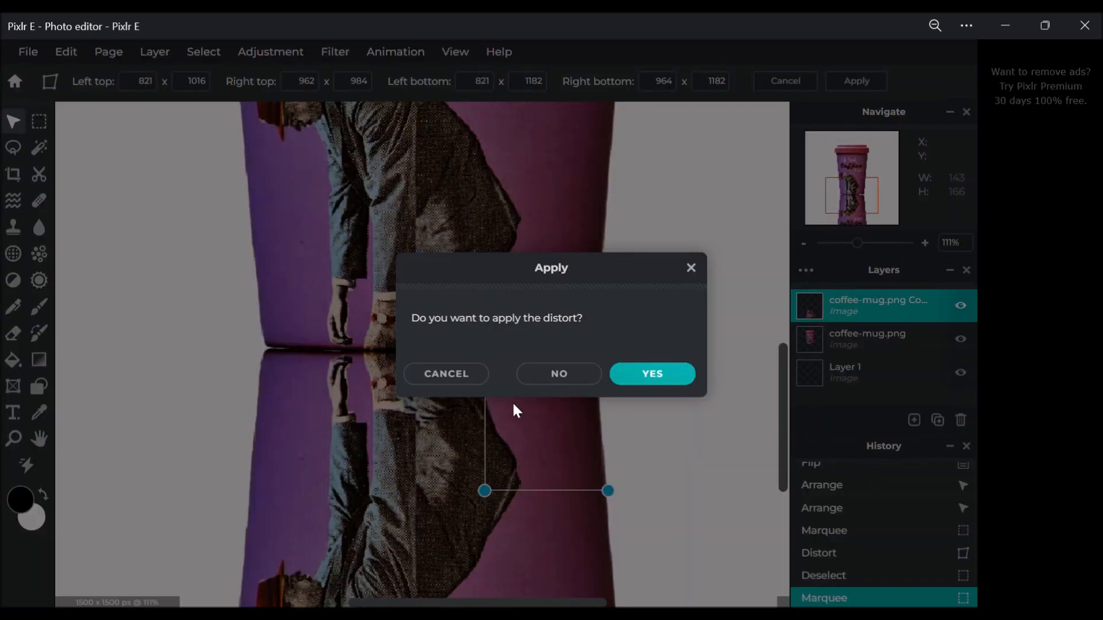
click(653, 374)
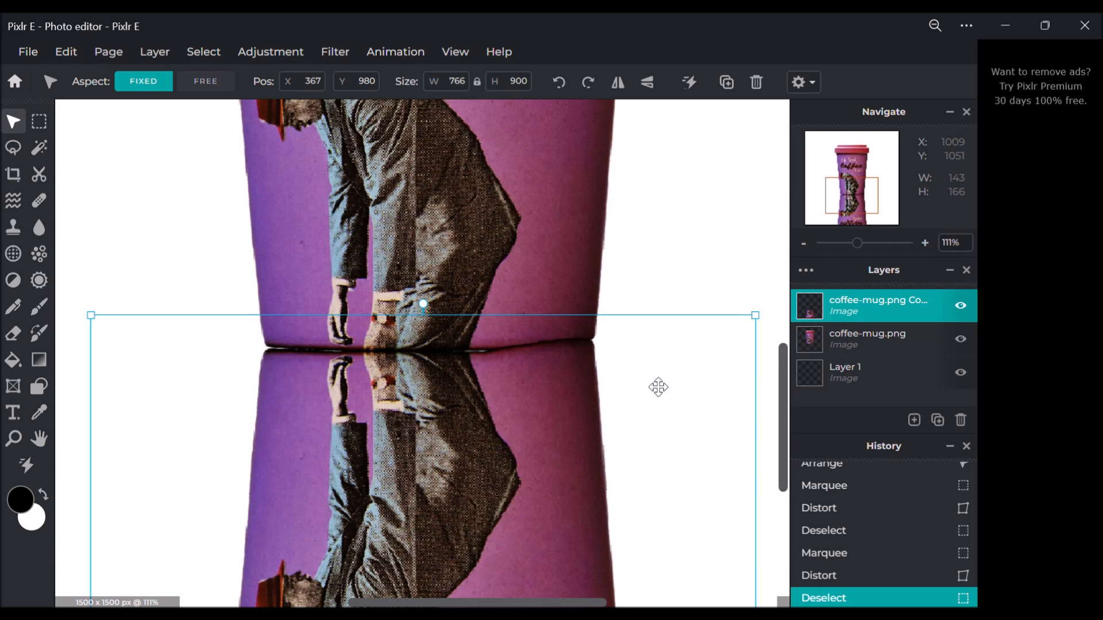
Step: Add a mask to the flipped mug layer and apply a linear gradient mask downward so the reflection fades out
scroll(648, 514, down, 5)
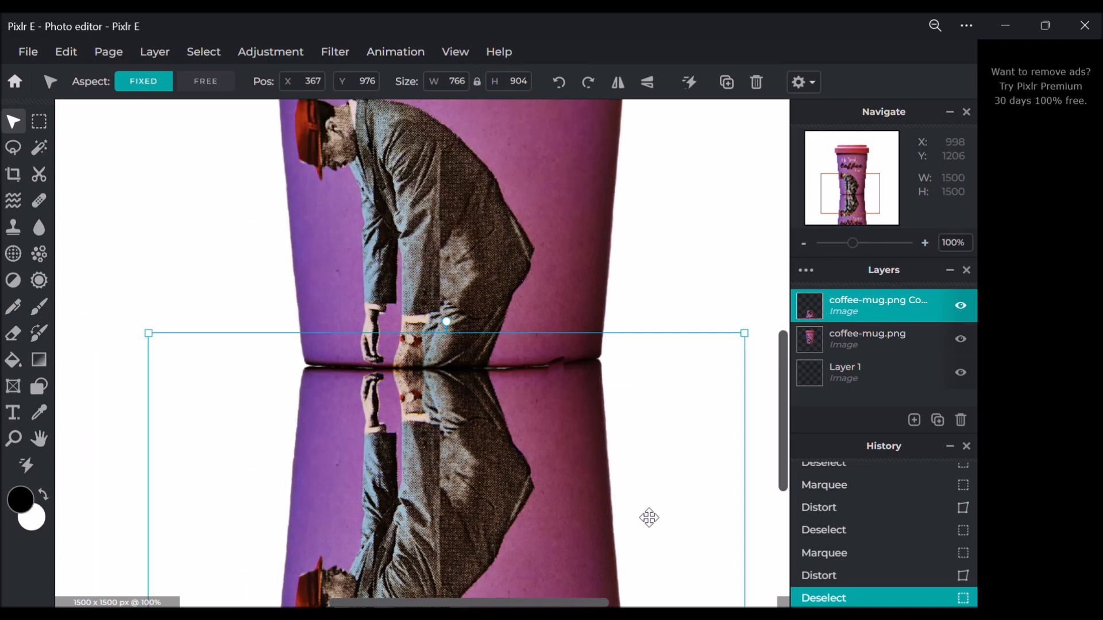
drag(845, 247, 843, 248)
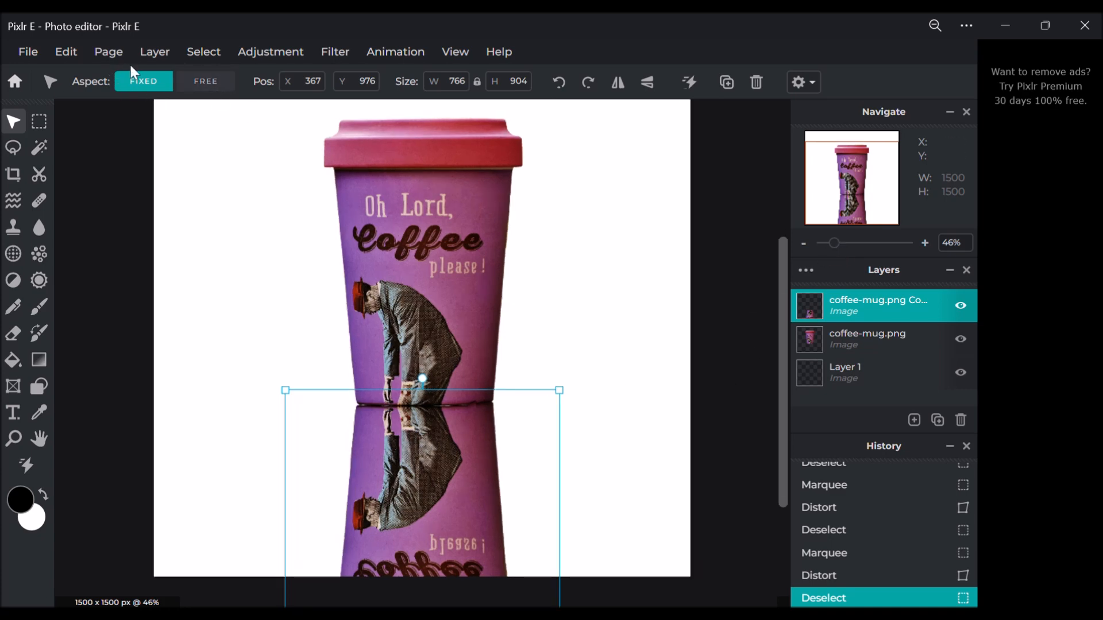
click(77, 57)
click(154, 52)
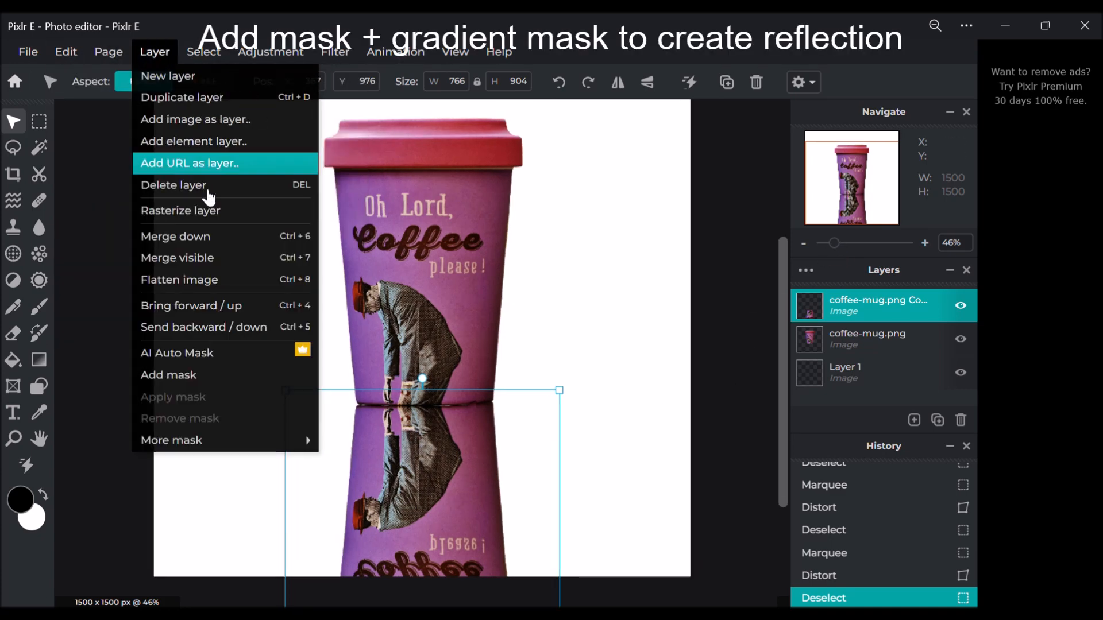
click(230, 379)
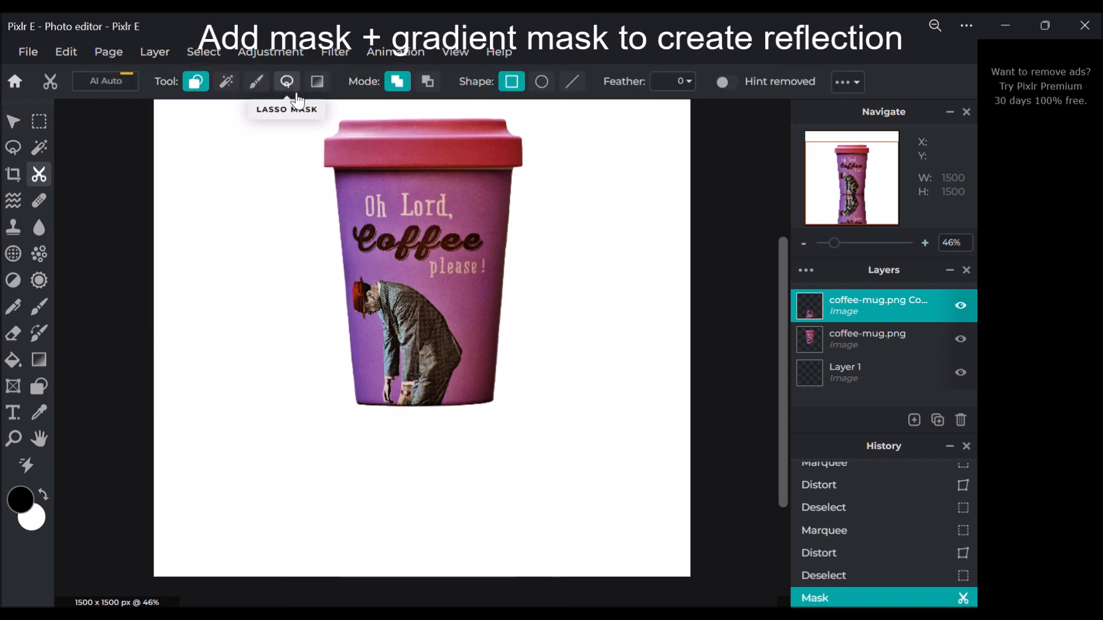
click(329, 87)
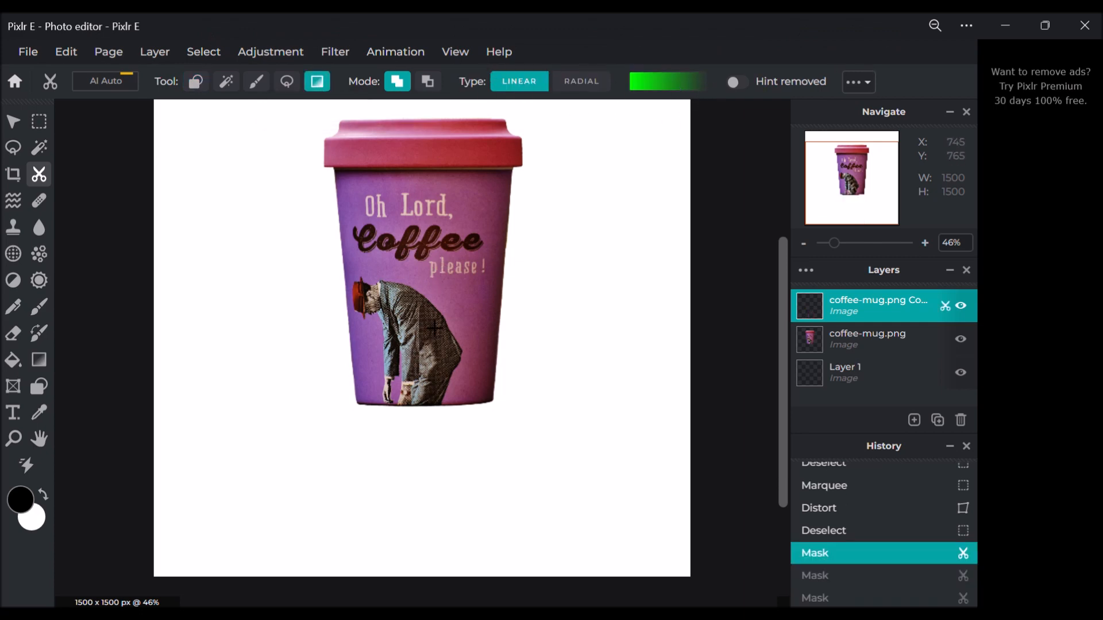
drag(421, 315, 439, 552)
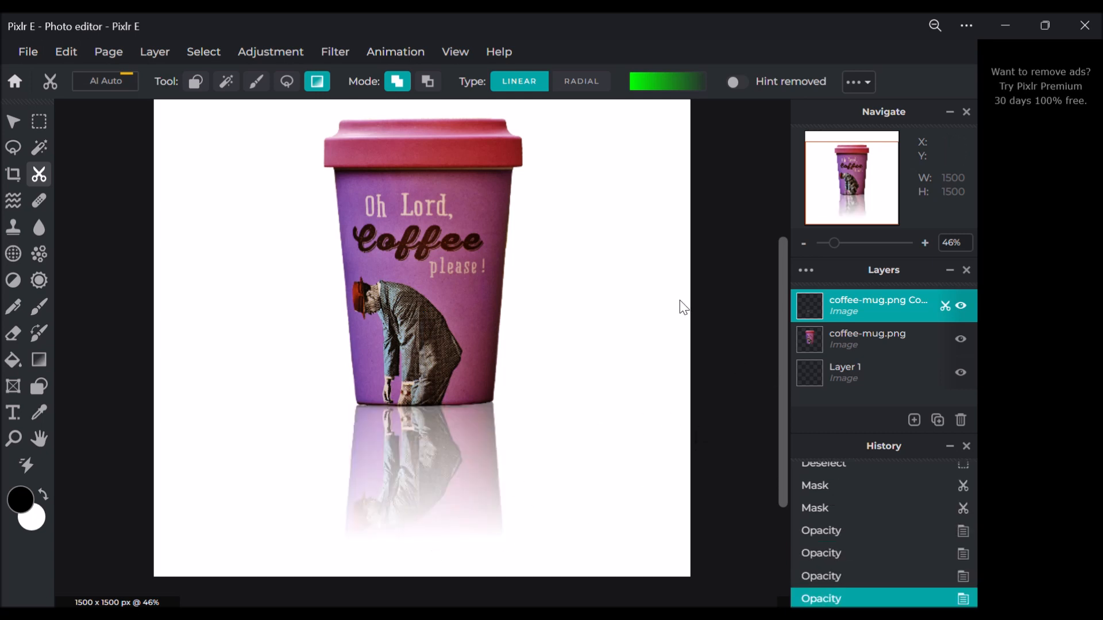
Step: Lower the opacity of the reflection layer to 69
click(805, 270)
drag(792, 414, 741, 414)
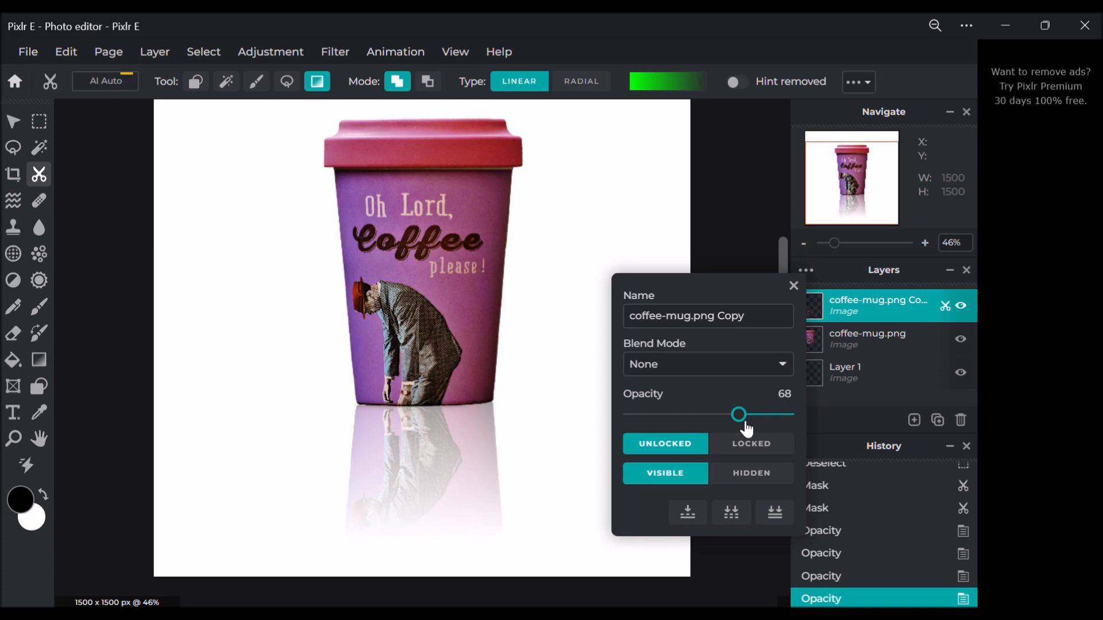
click(792, 285)
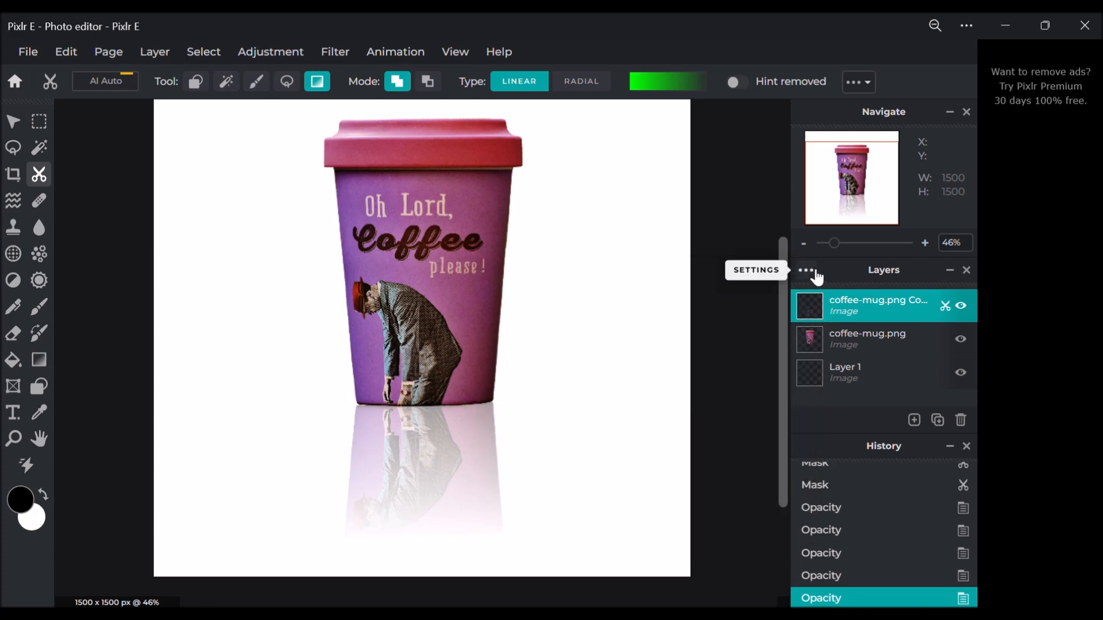
Step: Merge the reflection layer down into the coffee-mug.png layer and add an empty layer above it
click(813, 273)
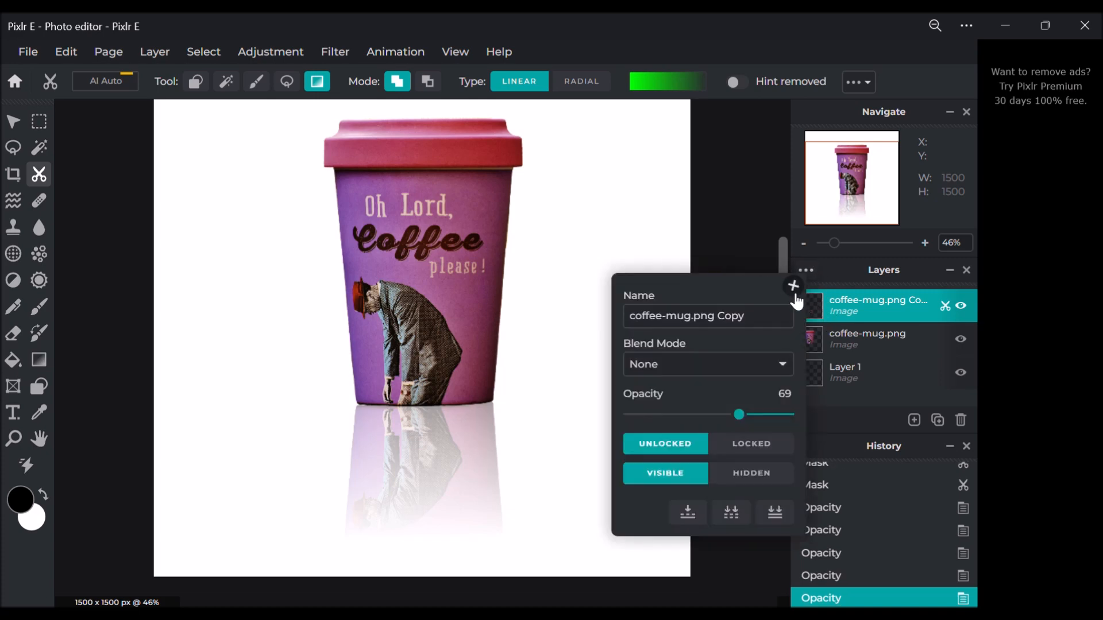
click(702, 520)
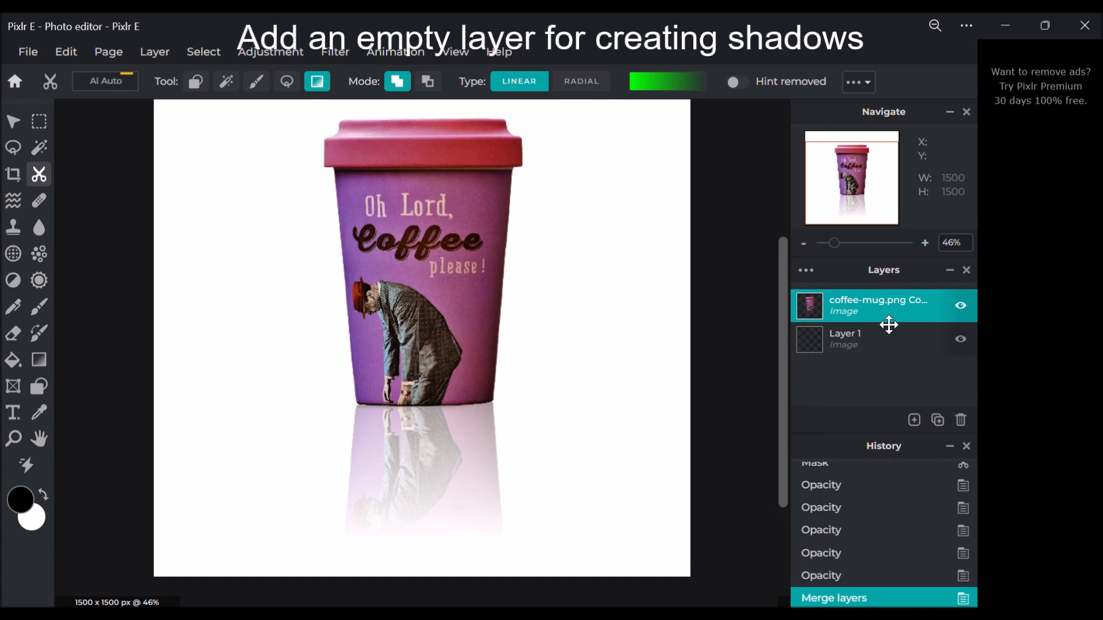
click(914, 420)
click(882, 397)
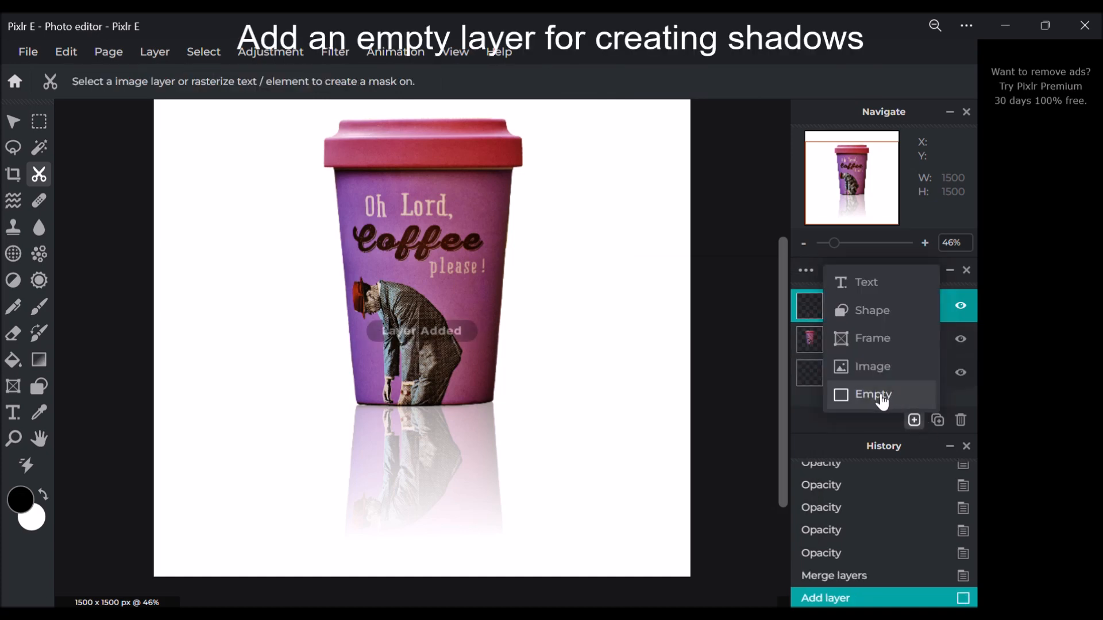
Step: Paint a single black dab with the softest 500 px circular brush at the centre of the mug's base on the empty layer
click(49, 315)
click(49, 315)
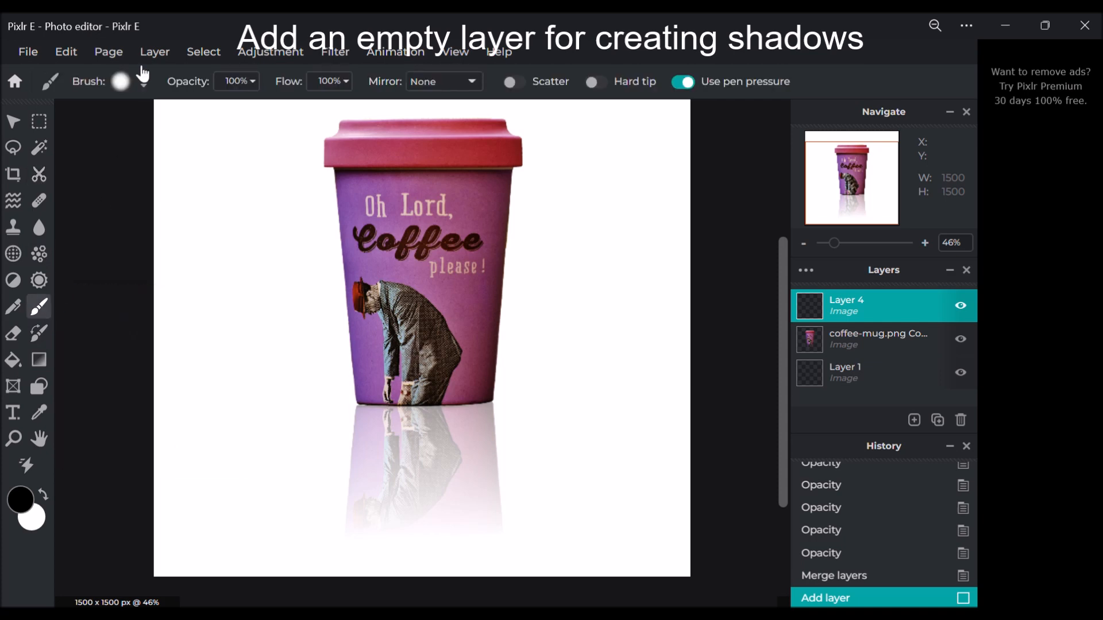
click(126, 84)
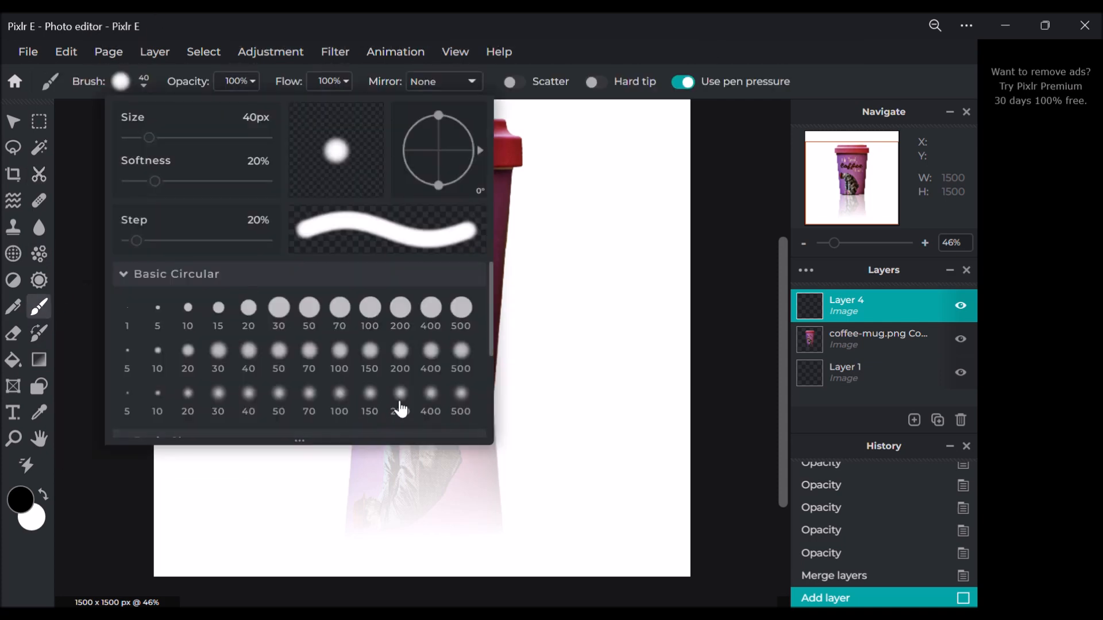
click(461, 394)
click(541, 381)
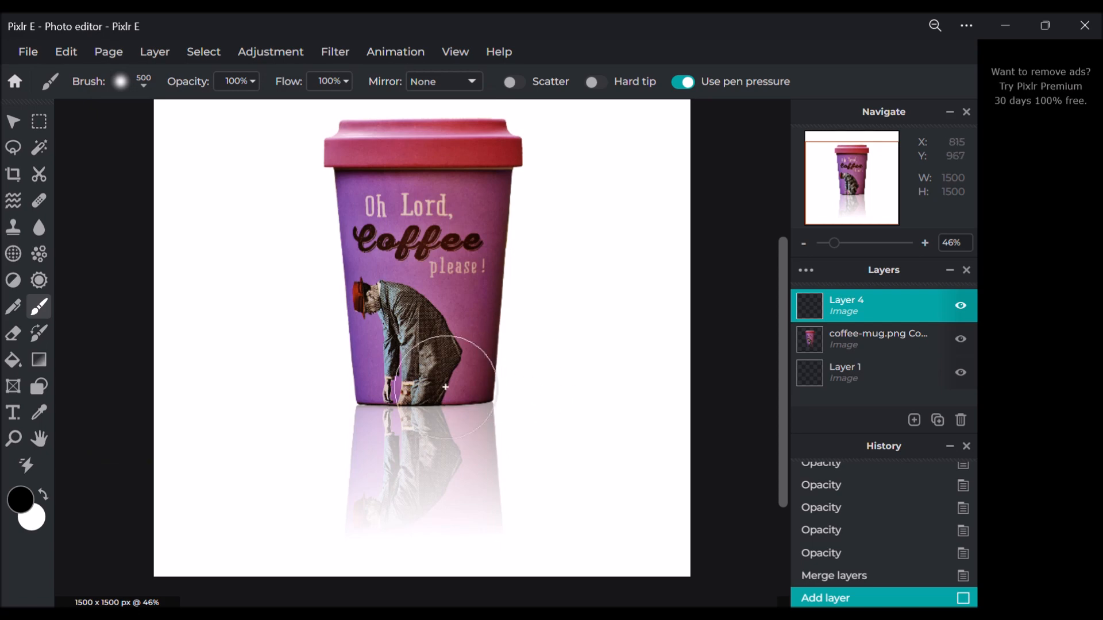
click(422, 406)
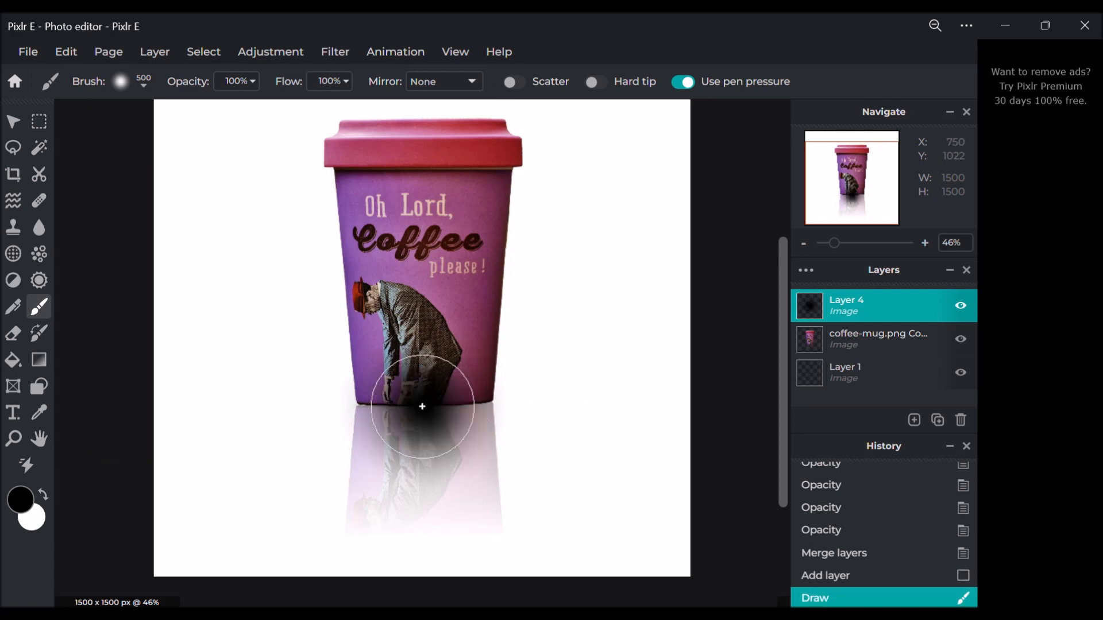
Step: Free transform the black dab into a thin shadow 731 px wide and 29 px high, placed under the mug at about 385 x 999
click(150, 57)
mouse_move(67, 53)
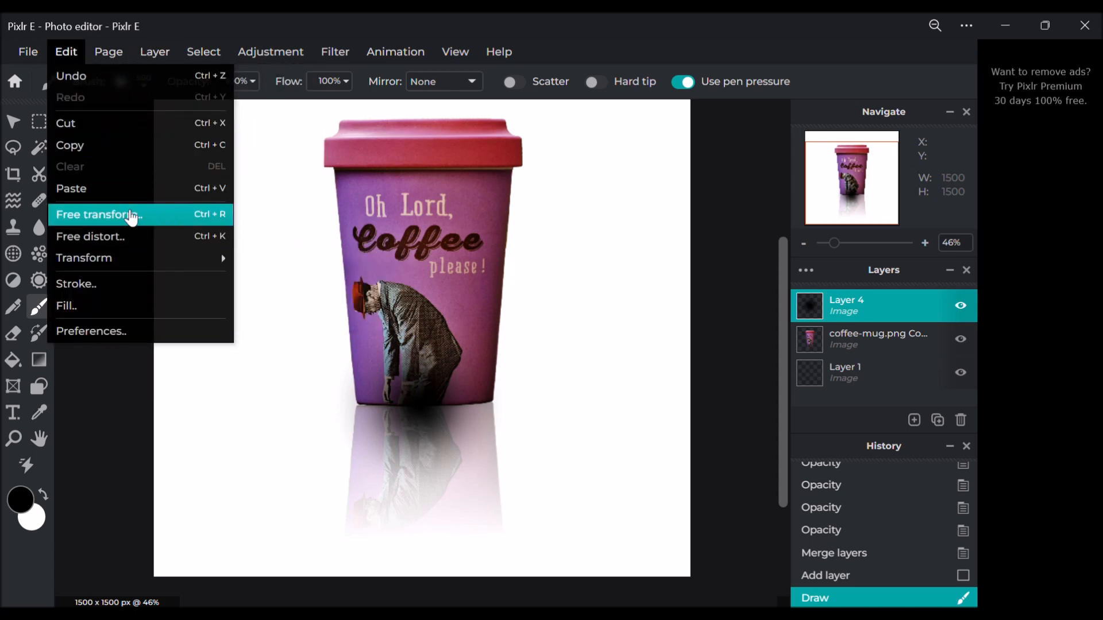
click(132, 216)
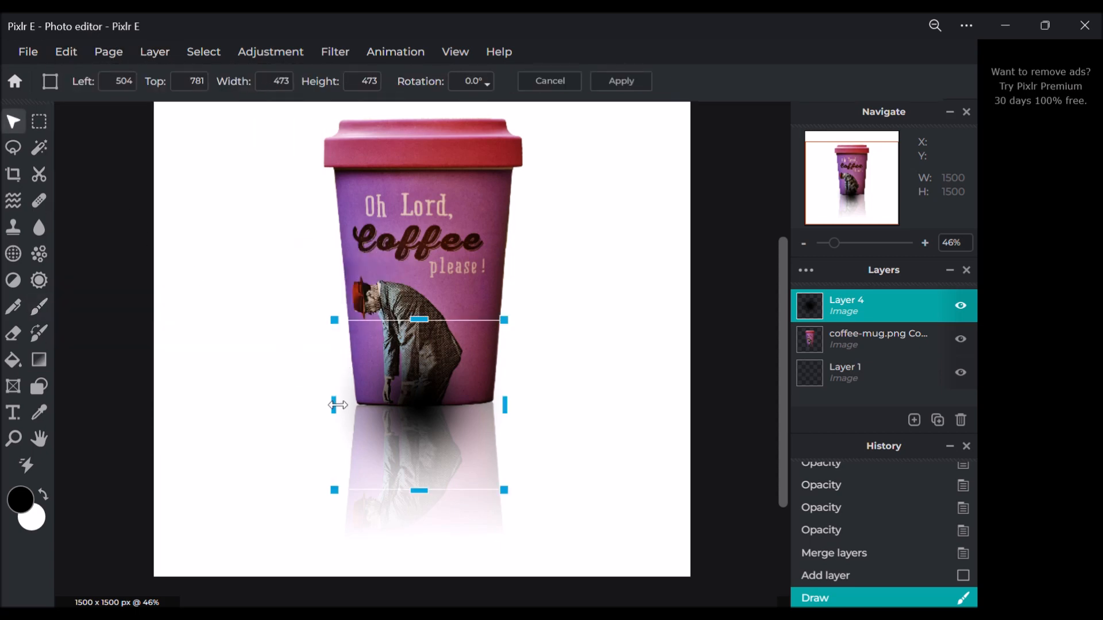
drag(317, 397, 242, 396)
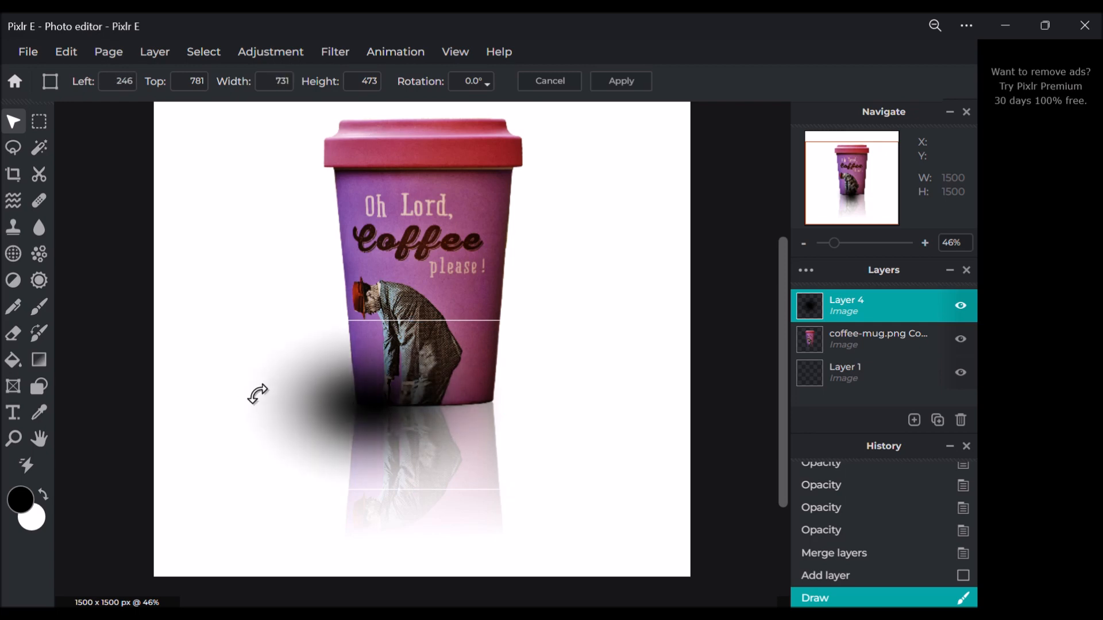
drag(372, 347, 364, 486)
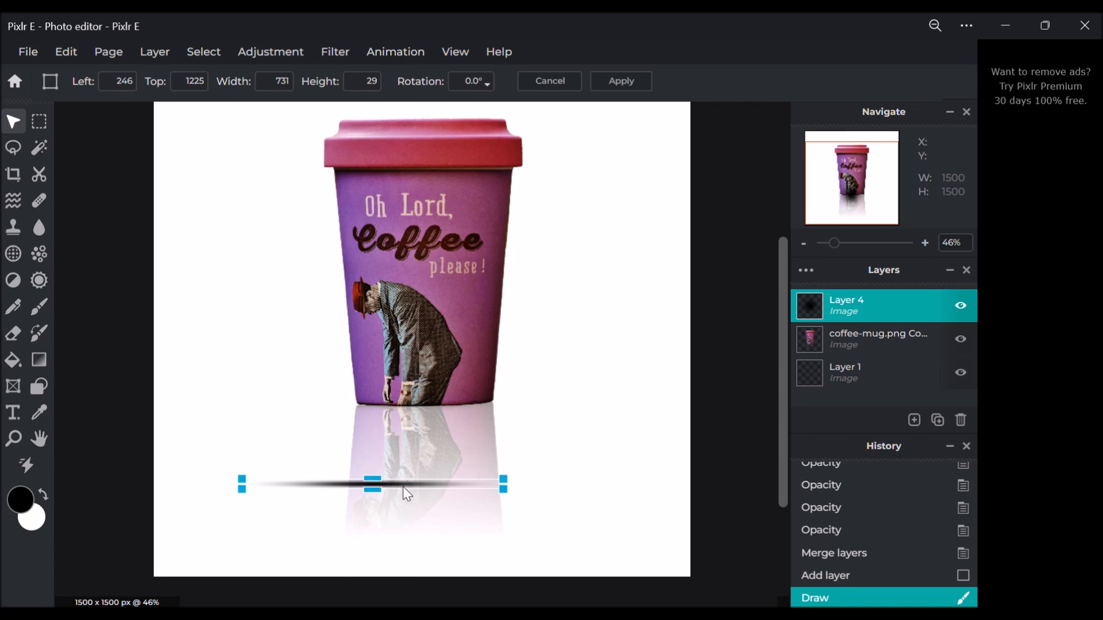
drag(405, 486, 469, 416)
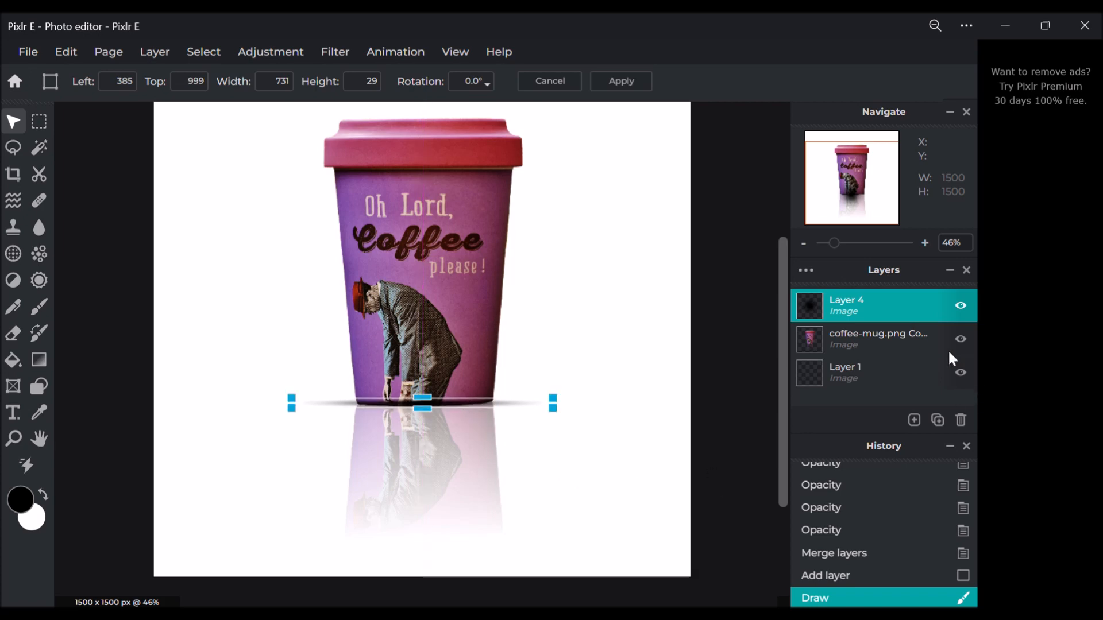
click(804, 270)
click(648, 376)
Step: Lower the opacity of the shadow layer to 58 and deselect the layer
click(805, 270)
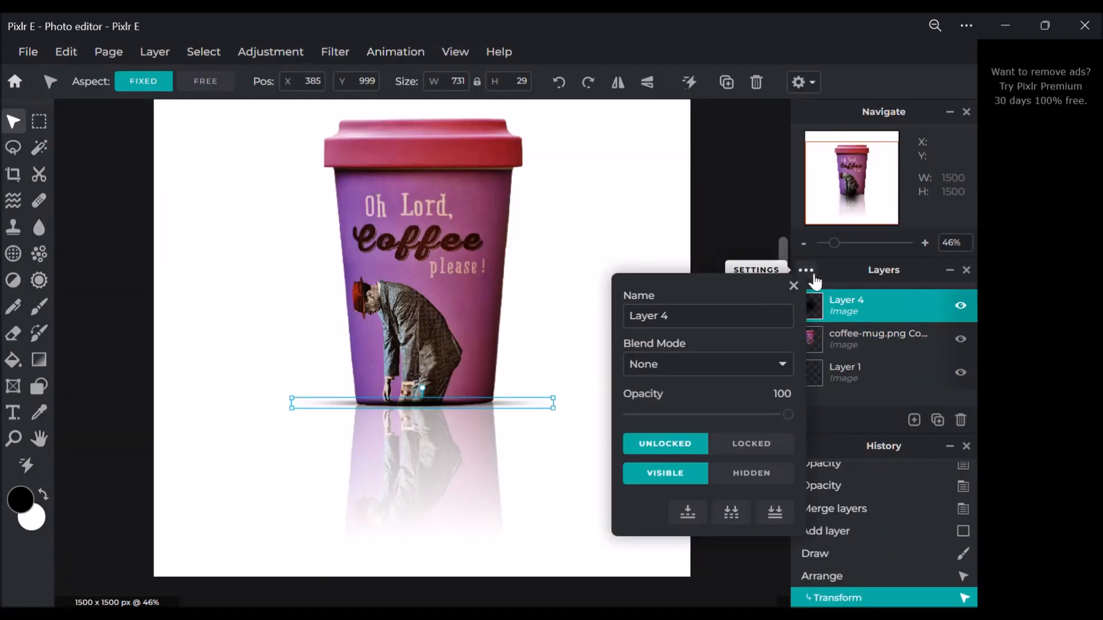
drag(789, 415, 722, 413)
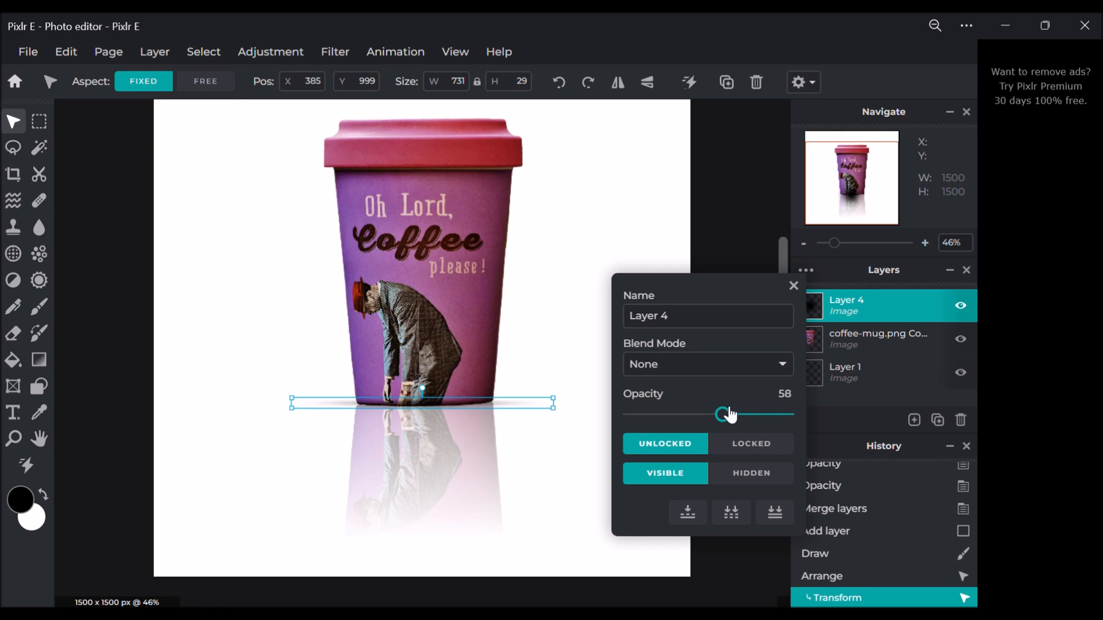
click(794, 286)
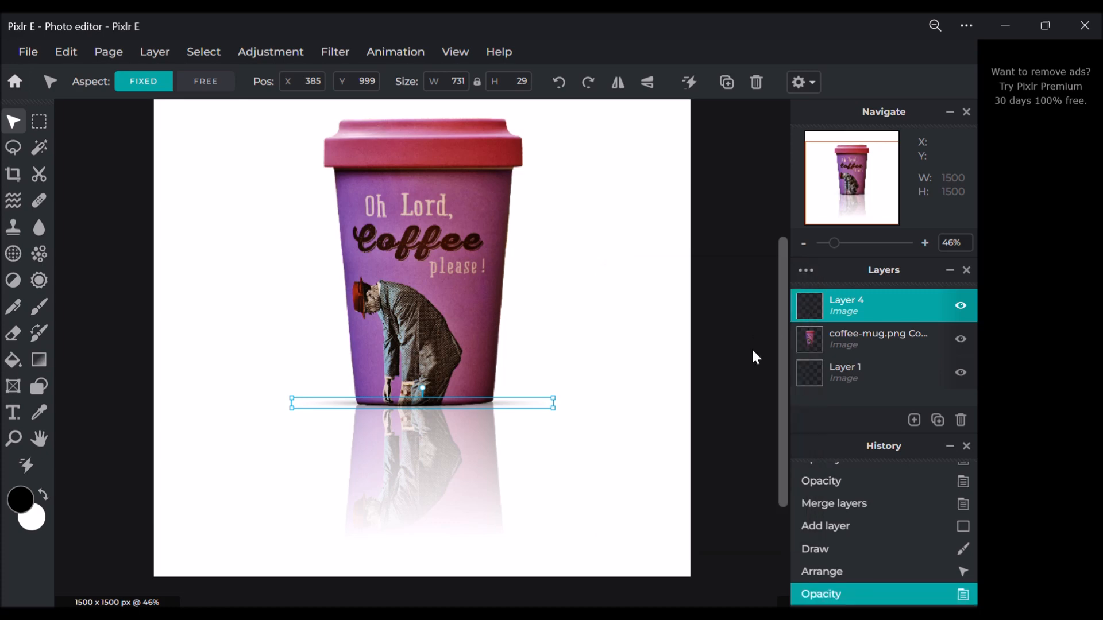
click(750, 350)
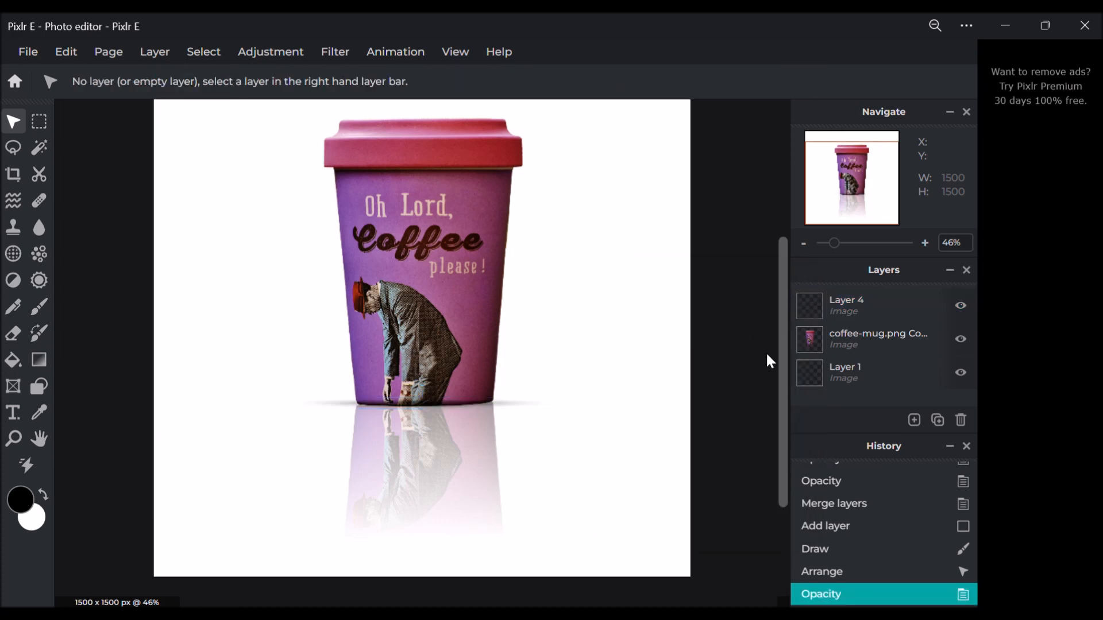
Step: Merge the shadow layer down into the coffee-mug.png layer
click(837, 307)
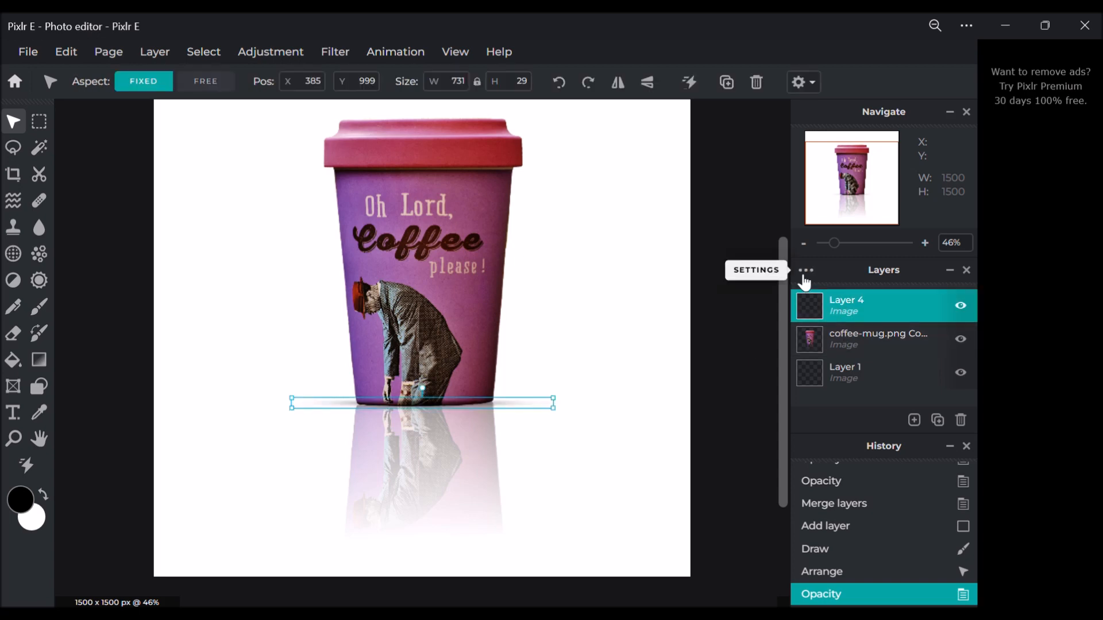
click(804, 271)
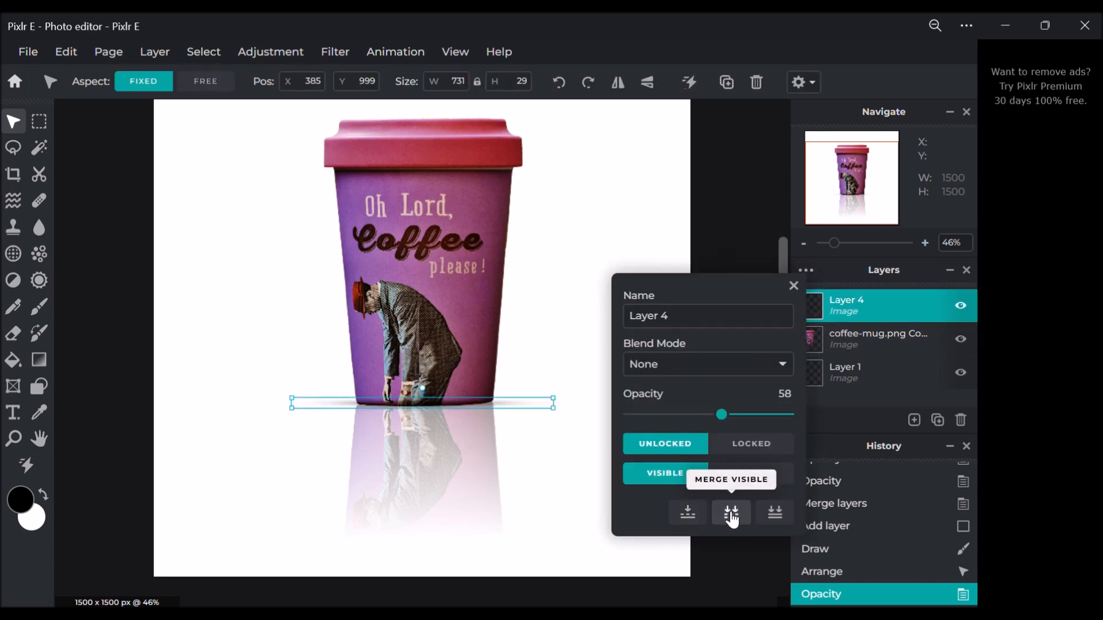
click(705, 515)
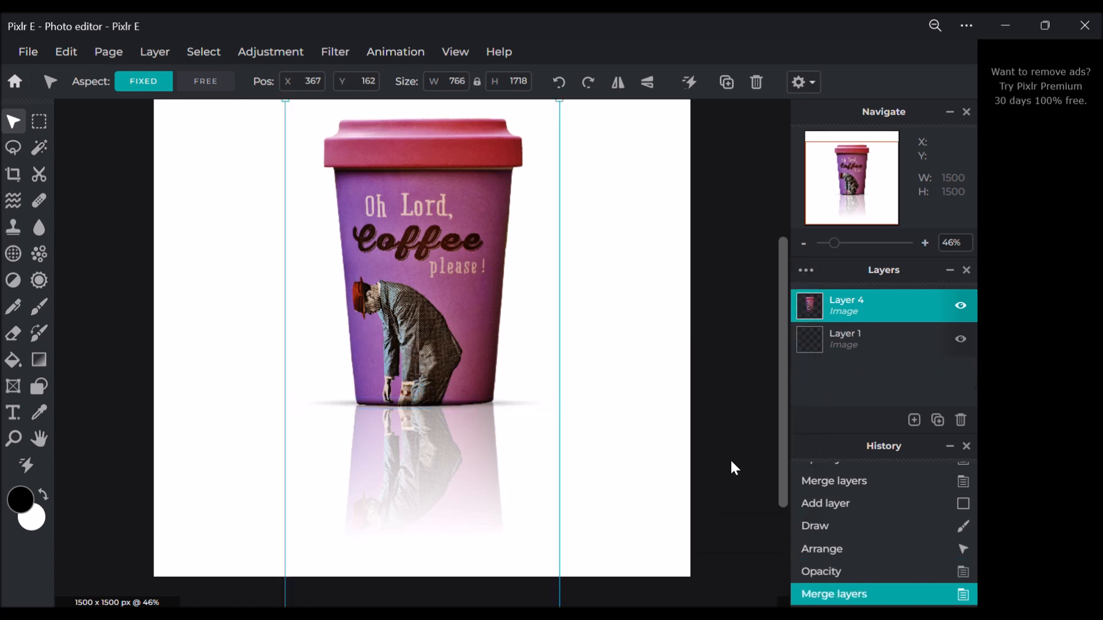